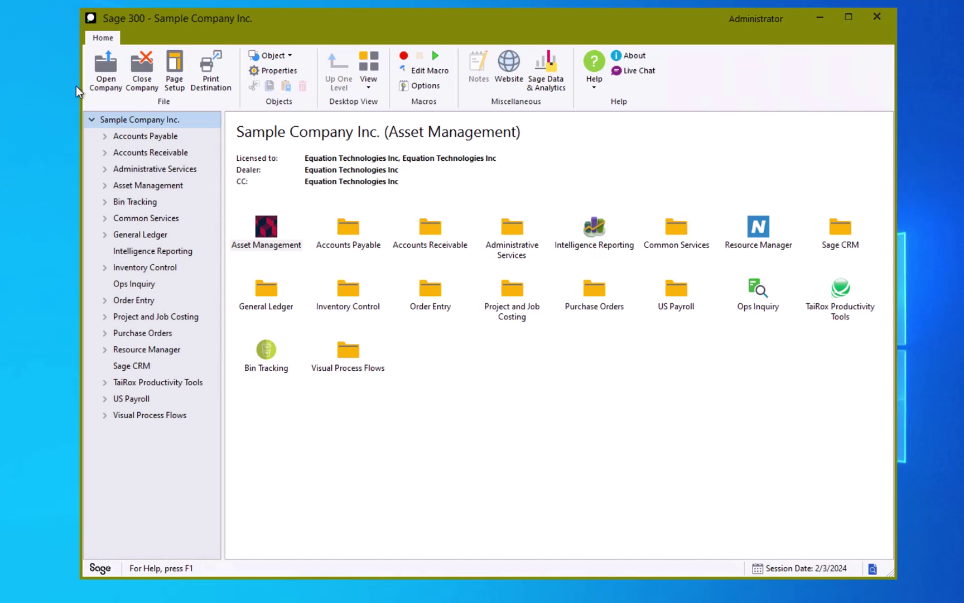
- Open the A/P Invoice Batch List from A/P Transactions and widen it to show more columns
{"action": "left_click", "coordinate": [119, 140]}
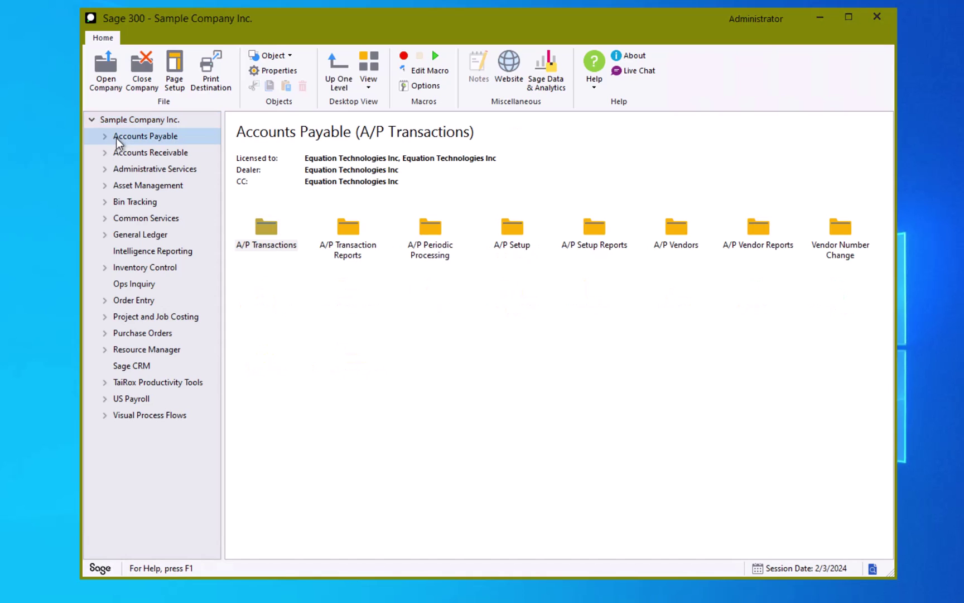
{"action": "double_click", "coordinate": [262, 233]}
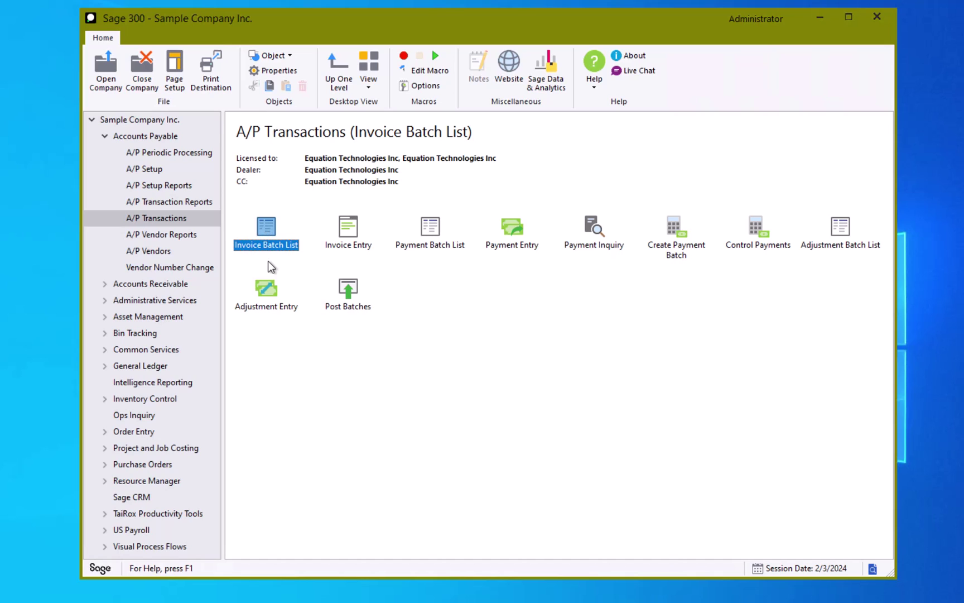
{"action": "left_click", "coordinate": [317, 310]}
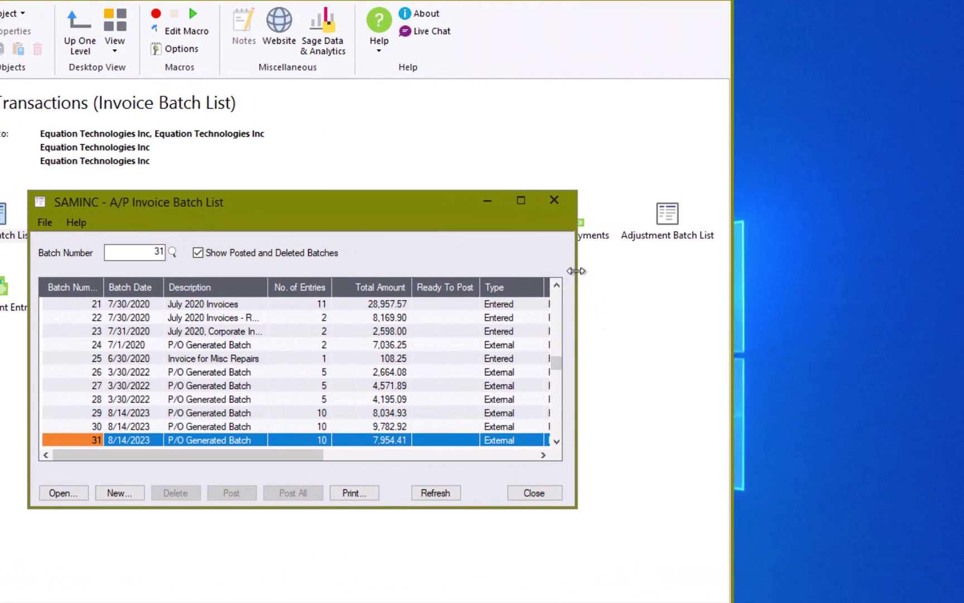
{"action": "left_click_drag", "start_coordinate": [576, 271], "coordinate": [959, 272]}
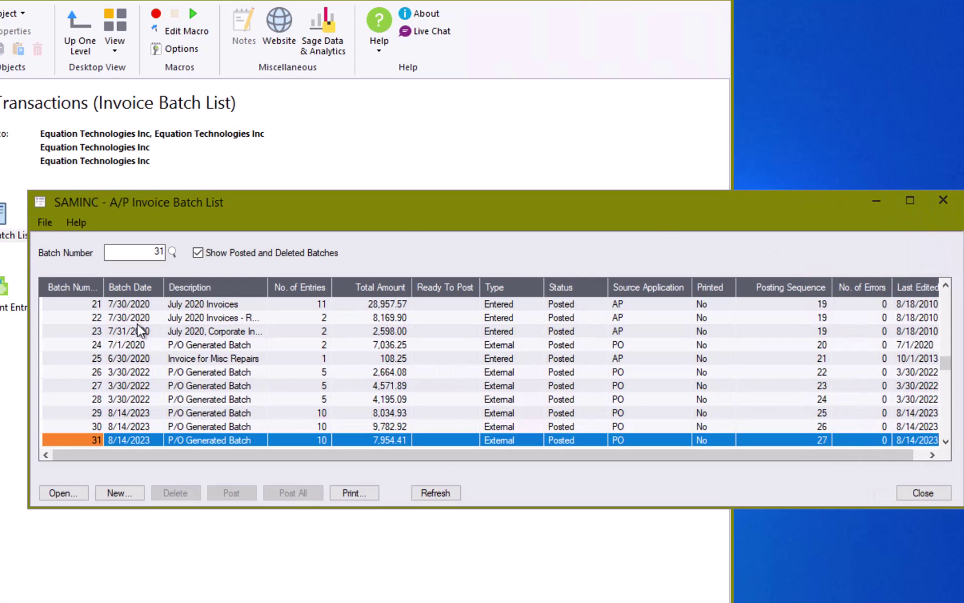
- Review batches 21 and 31, then hide posted and deleted batches
{"action": "left_click", "coordinate": [208, 305]}
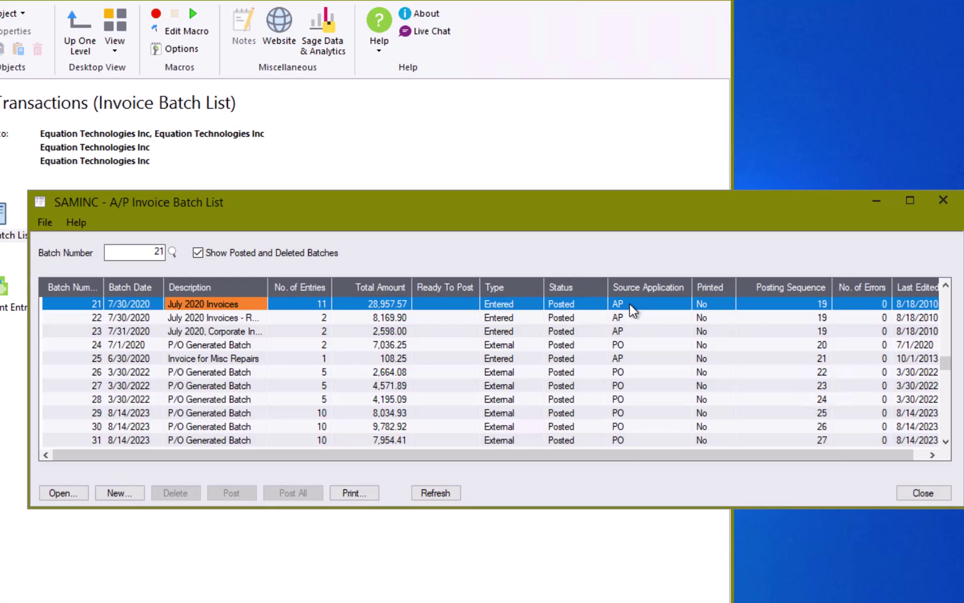
{"action": "left_click", "coordinate": [199, 440]}
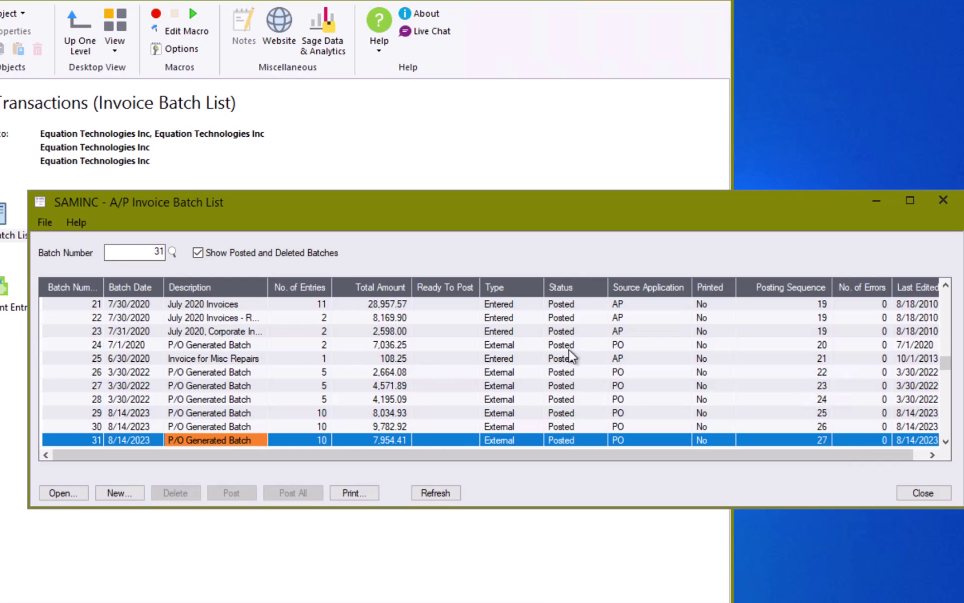
{"action": "left_click", "coordinate": [251, 250]}
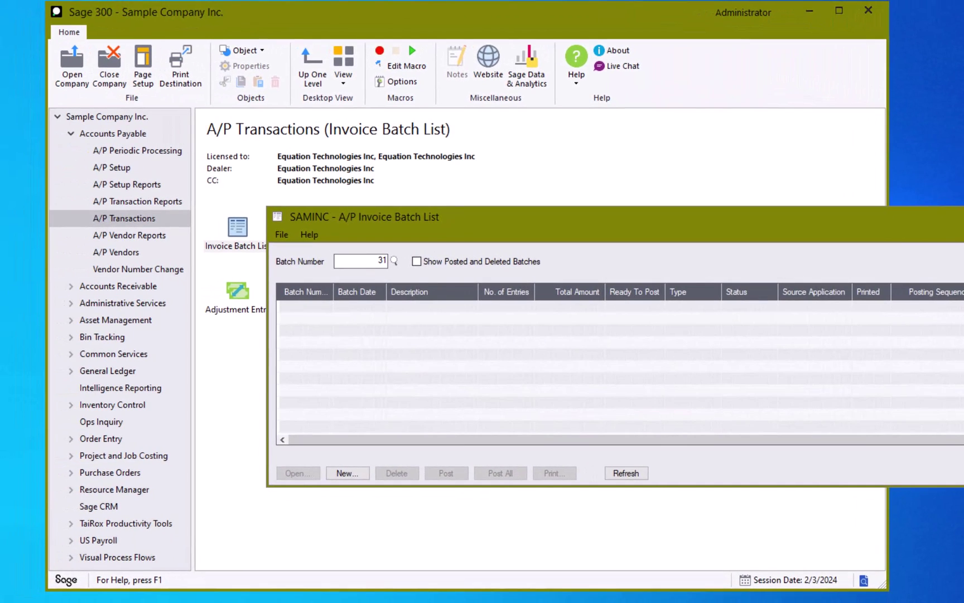
- Close the batch list, open A/P Invoice Entry and start new batch 32
{"action": "key", "text": "Escape"}
{"action": "left_click", "coordinate": [316, 229]}
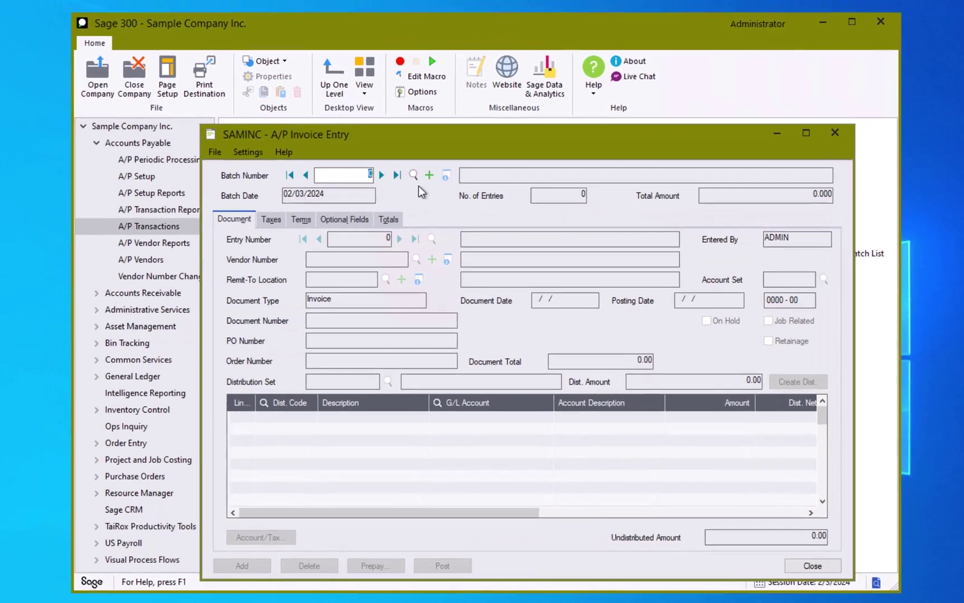
{"action": "left_click", "coordinate": [429, 175]}
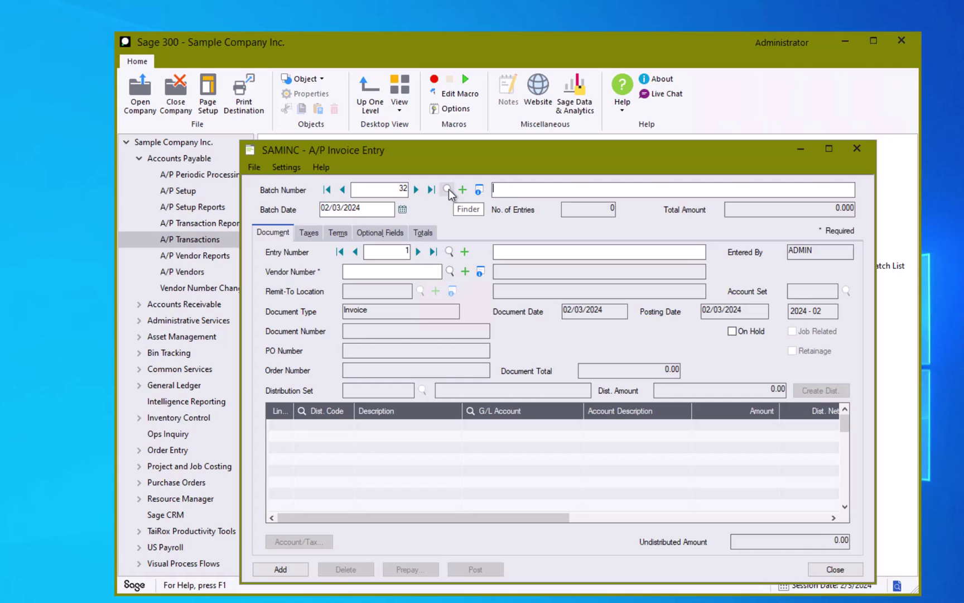
{"action": "left_click", "coordinate": [448, 191]}
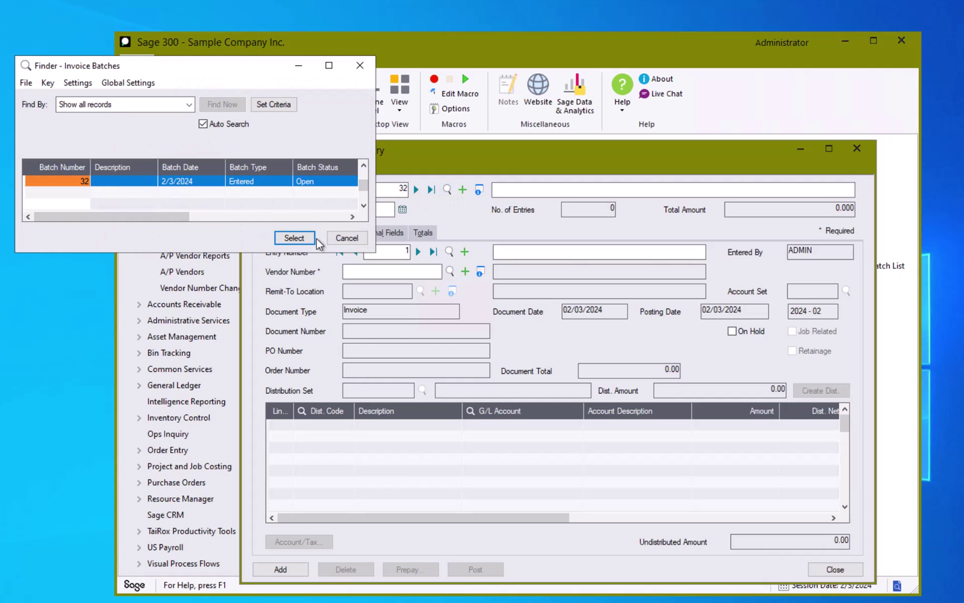
{"action": "left_click", "coordinate": [294, 239]}
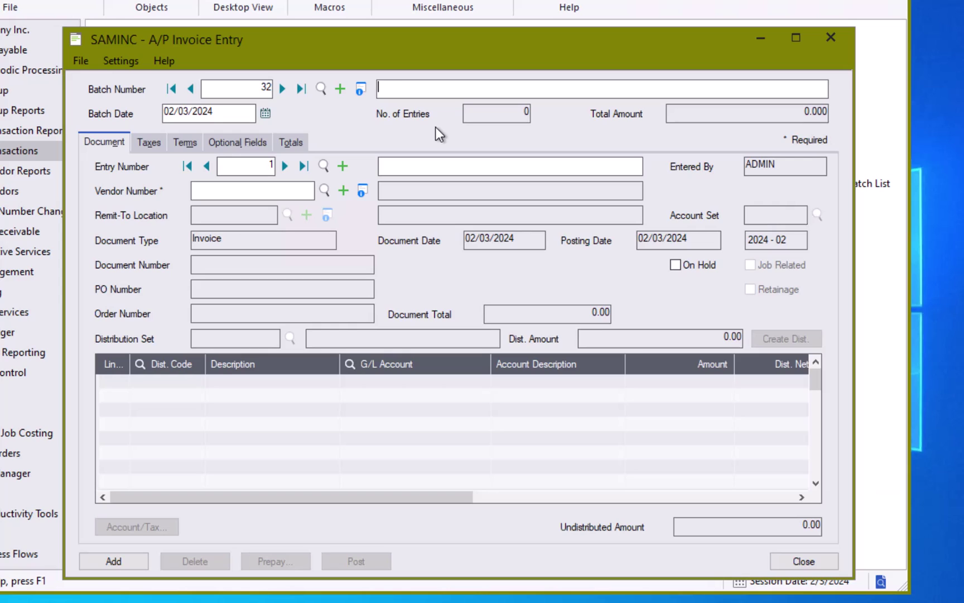
- Describe batch 32 as 'Training Batch' and entry 1 as 'Training Invoice'
{"action": "type", "text": "Training Batch"}
{"action": "key", "text": "Tab"}
{"action": "type", "text": "Training Invoice"}
{"action": "key", "text": "Tab"}
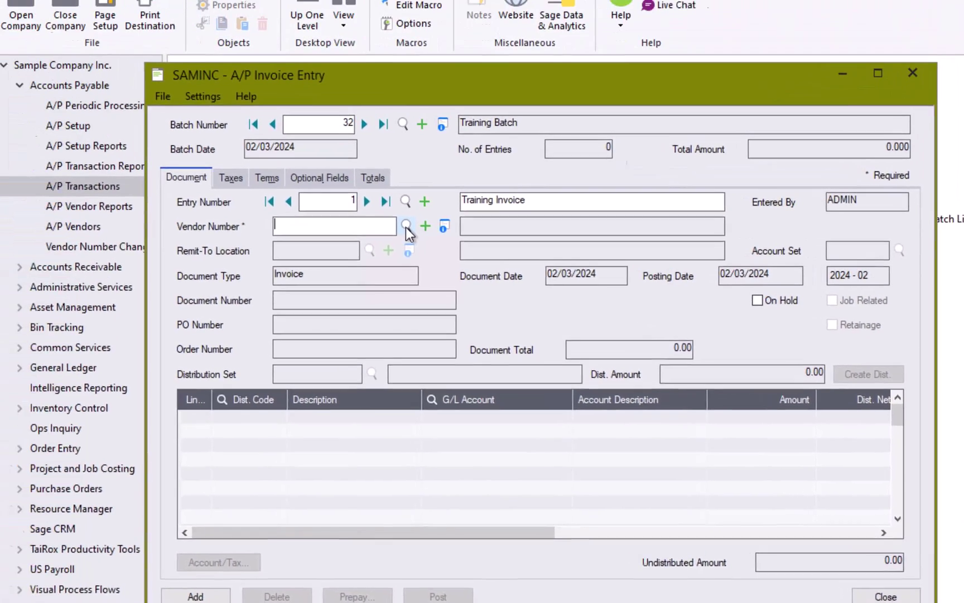
- Choose vendor 1200 Chloride Systems with remit-to location POBOX for entry 1
{"action": "left_click", "coordinate": [324, 191]}
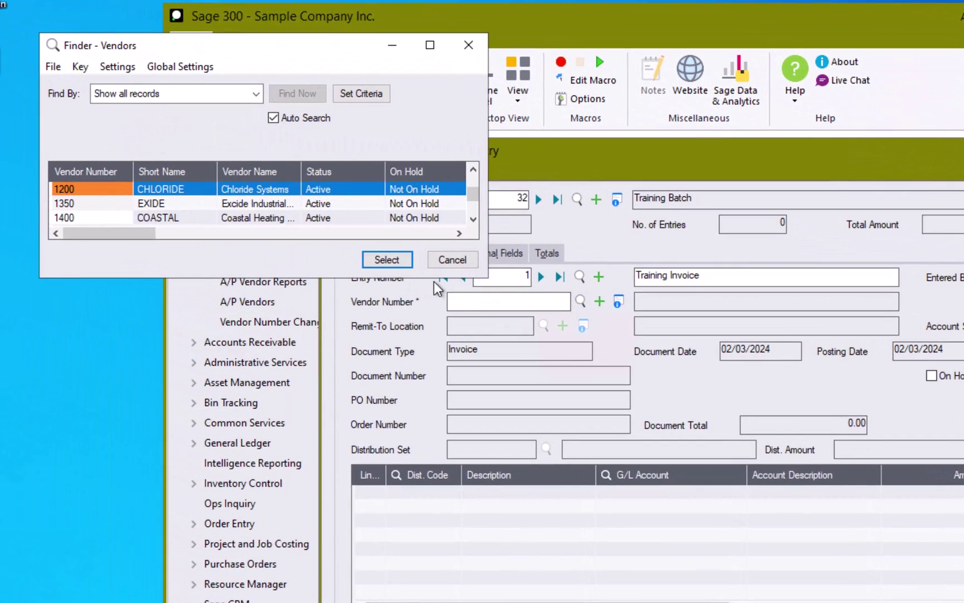
{"action": "left_click", "coordinate": [430, 45]}
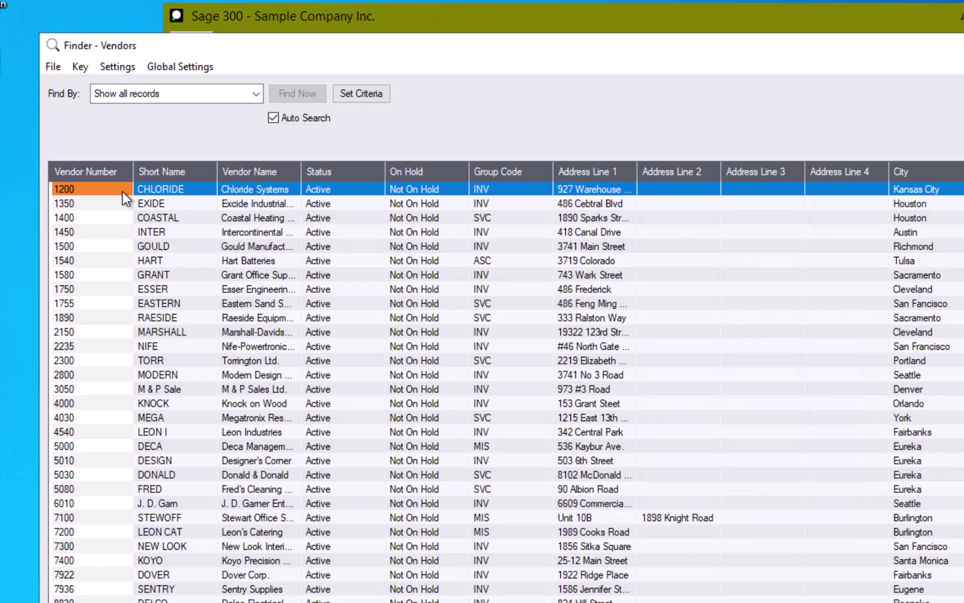
{"action": "double_click", "coordinate": [122, 191]}
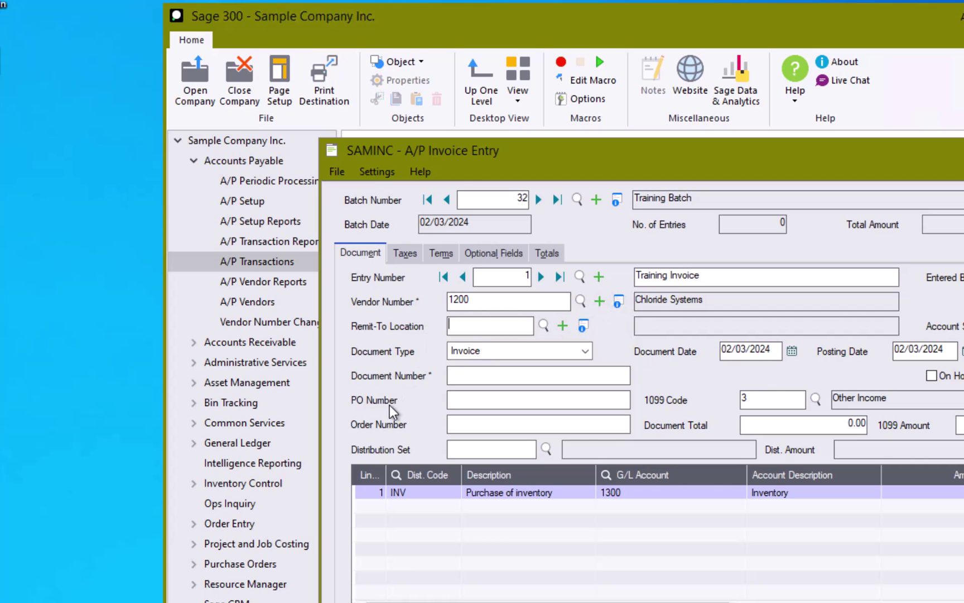
{"action": "left_click", "coordinate": [543, 325]}
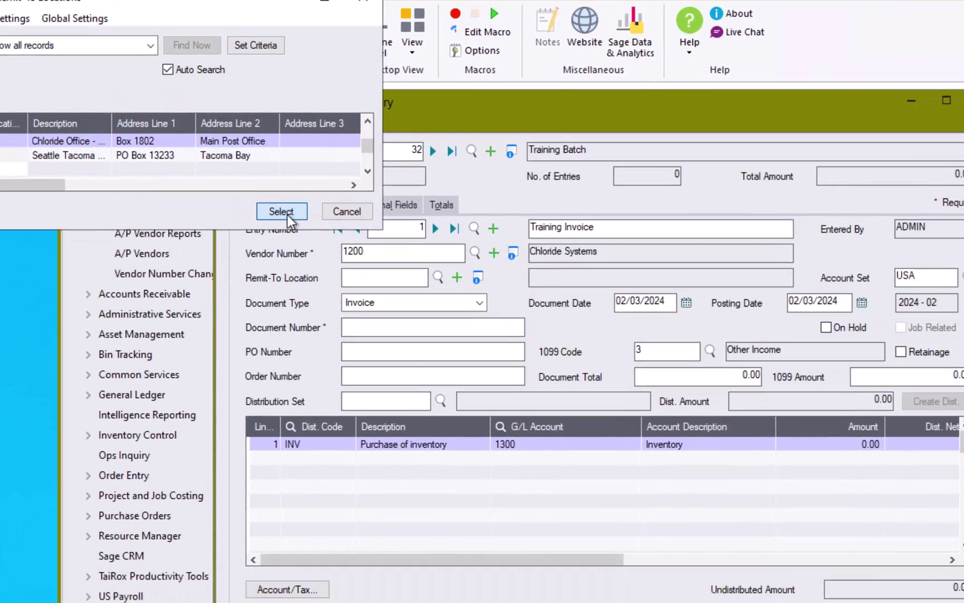
{"action": "left_click", "coordinate": [393, 266]}
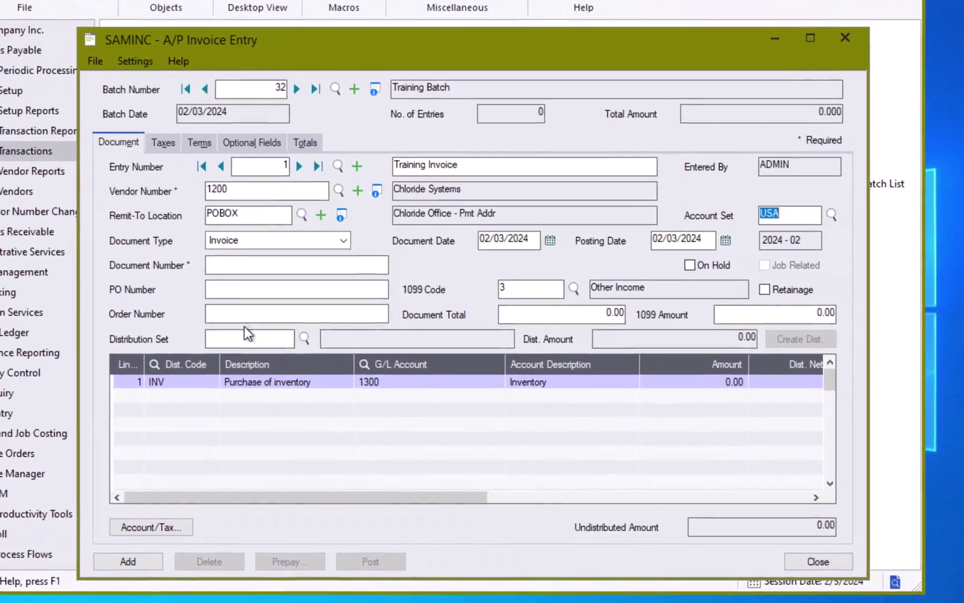
{"action": "left_click", "coordinate": [344, 241]}
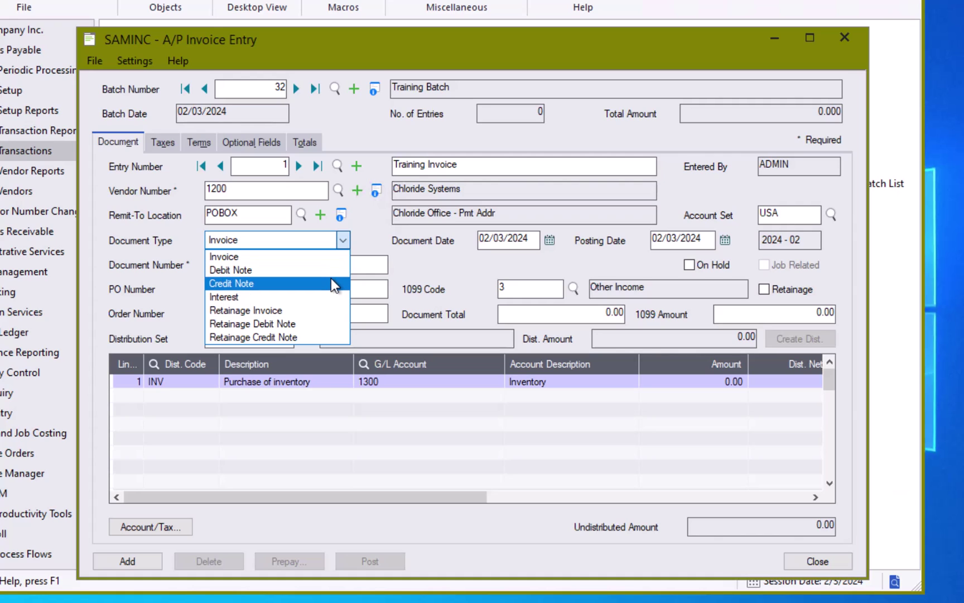
{"action": "left_click", "coordinate": [423, 262]}
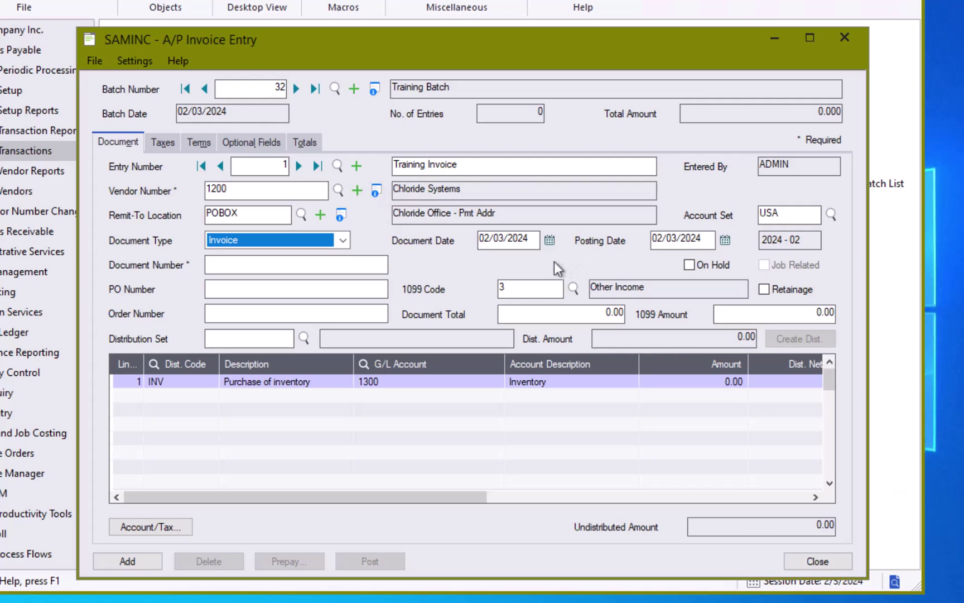
- Set the document date to 01/31/2024 and dismiss the locked fiscal period warning
{"action": "key", "text": "Tab"}
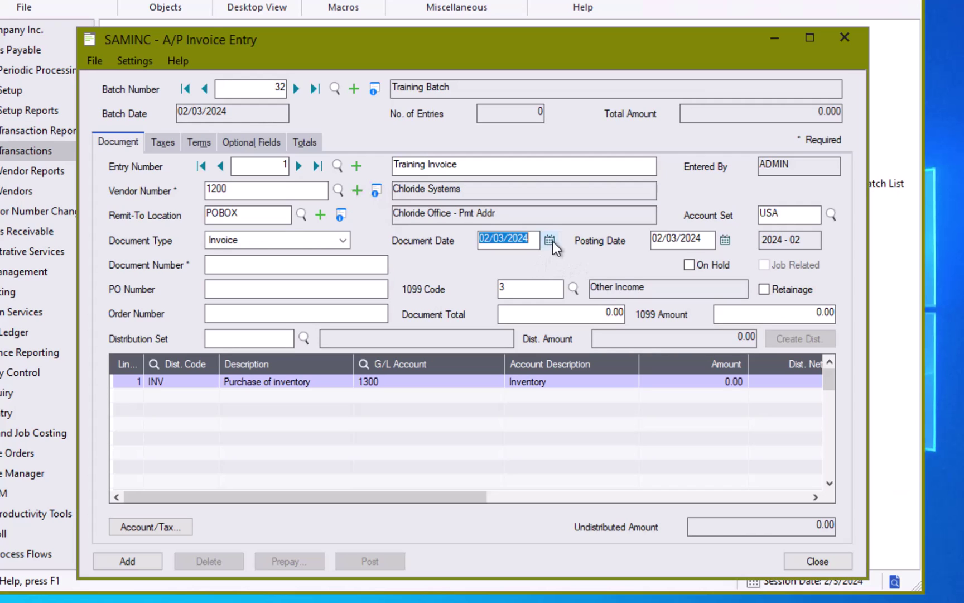
{"action": "left_click", "coordinate": [551, 240]}
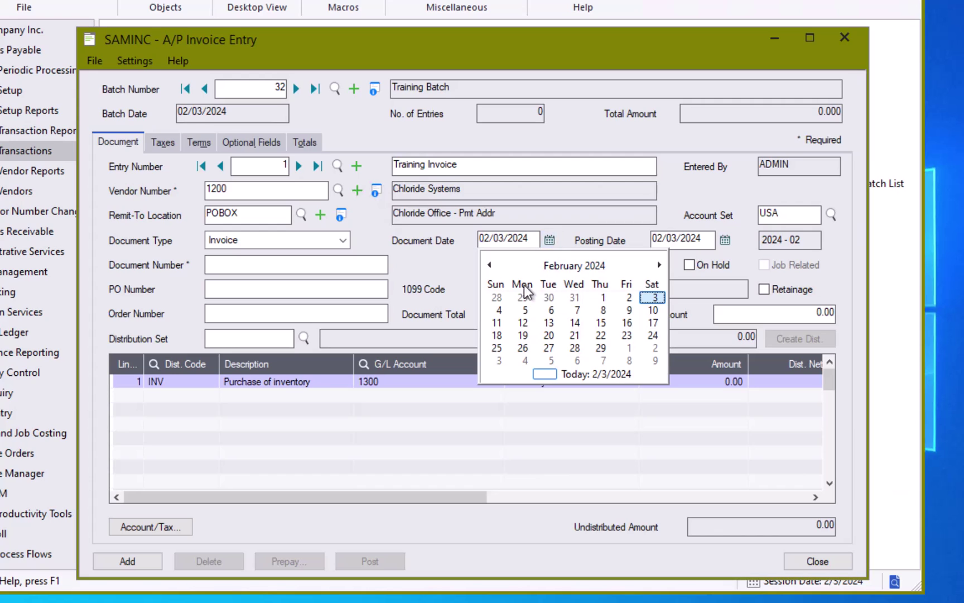
{"action": "left_click", "coordinate": [573, 297]}
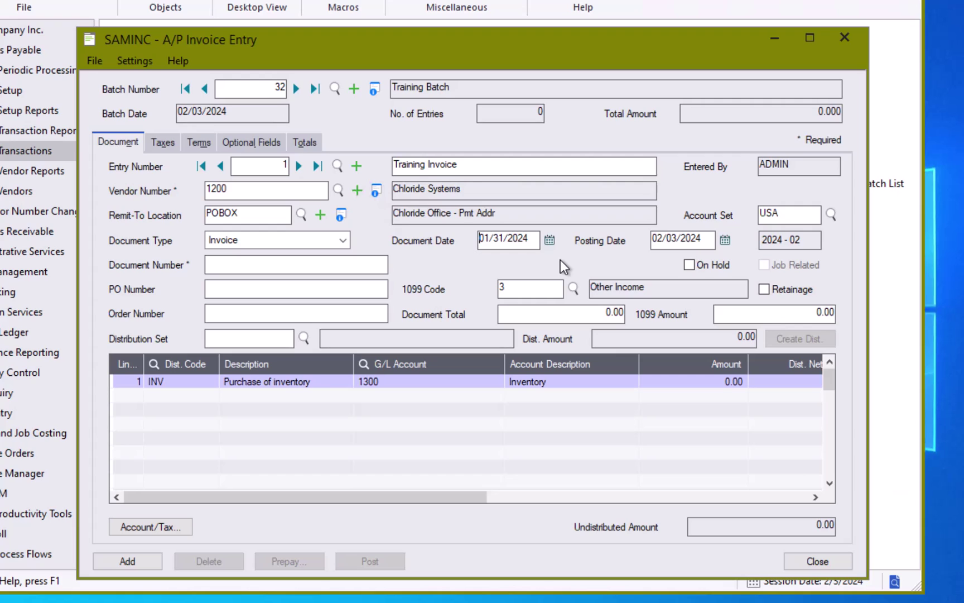
{"action": "key", "text": "Tab"}
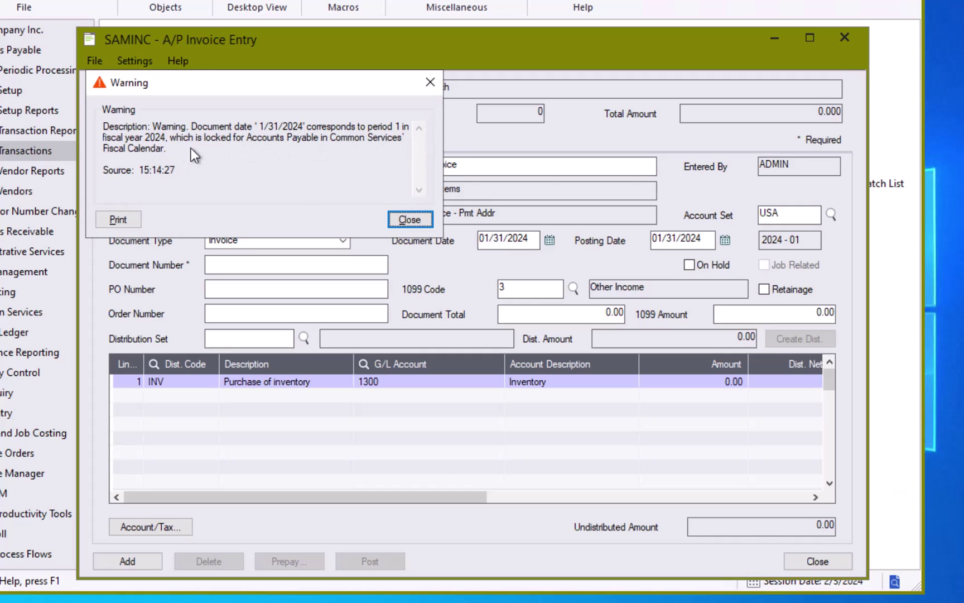
{"action": "left_click", "coordinate": [391, 219]}
- Reset the posting date to today, 02/03/2024
{"action": "key", "text": "Tab"}
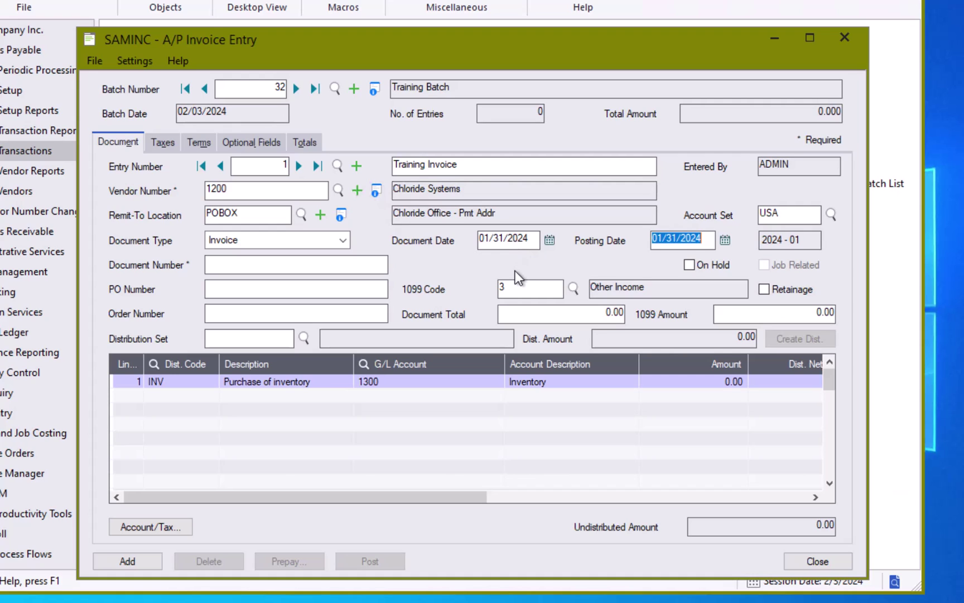
{"action": "left_click", "coordinate": [725, 240]}
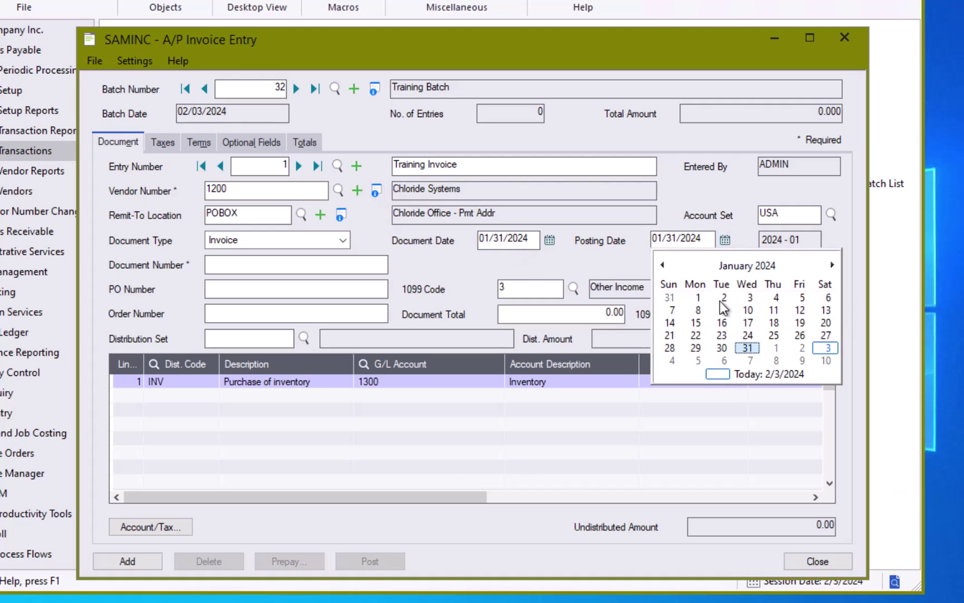
{"action": "left_click", "coordinate": [764, 374]}
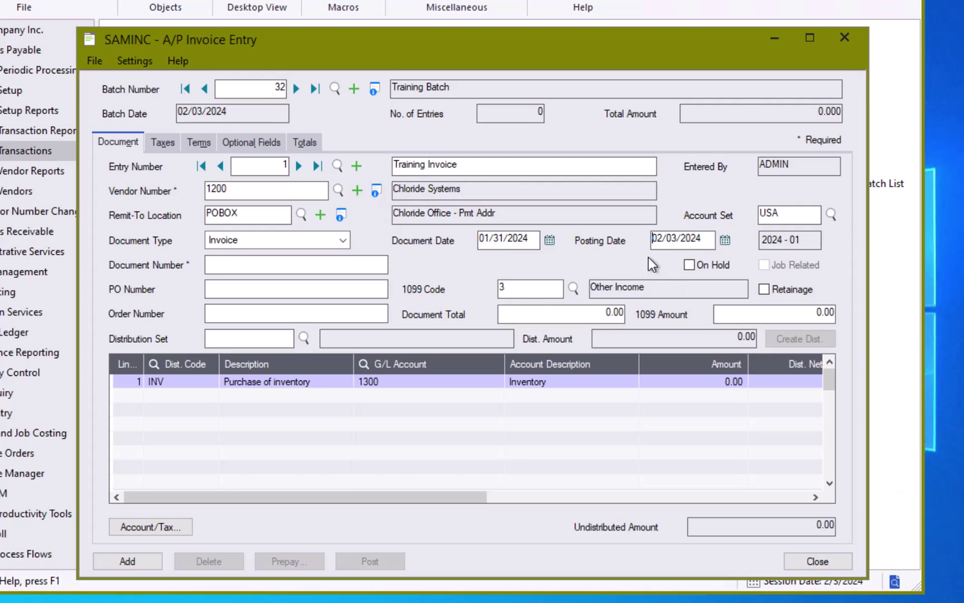
{"action": "key", "text": "Tab"}
- Review the two P60 installments, then replace the terms with N30 (Net 30 Days)
{"action": "left_click", "coordinate": [204, 145]}
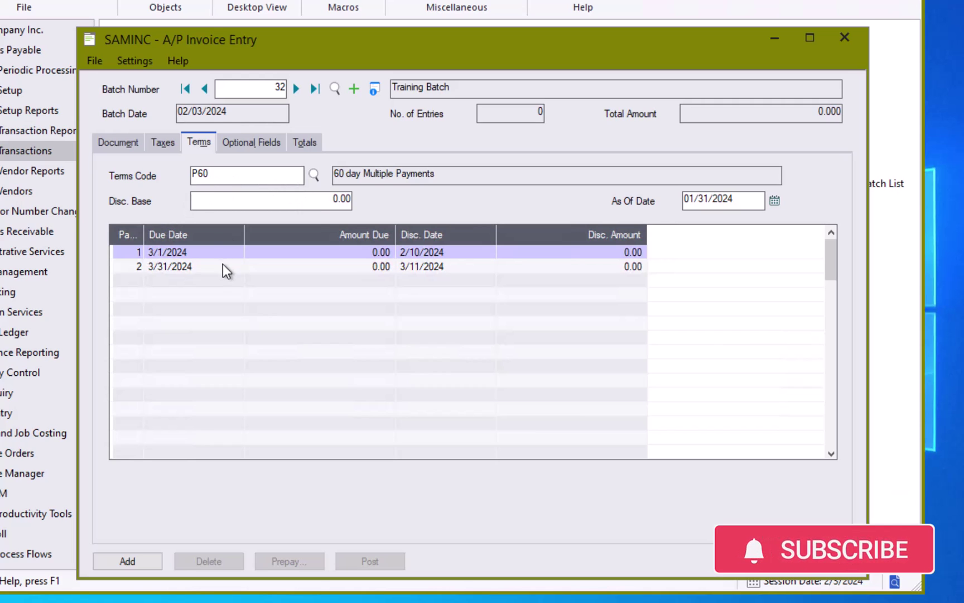
{"action": "left_click", "coordinate": [172, 254]}
{"action": "left_click", "coordinate": [174, 263]}
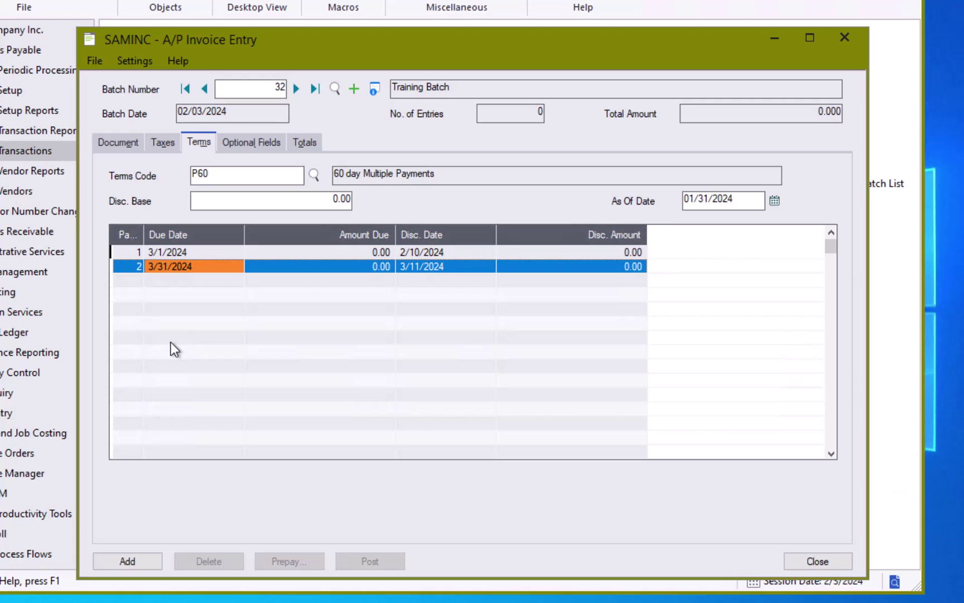
{"action": "left_click", "coordinate": [315, 174]}
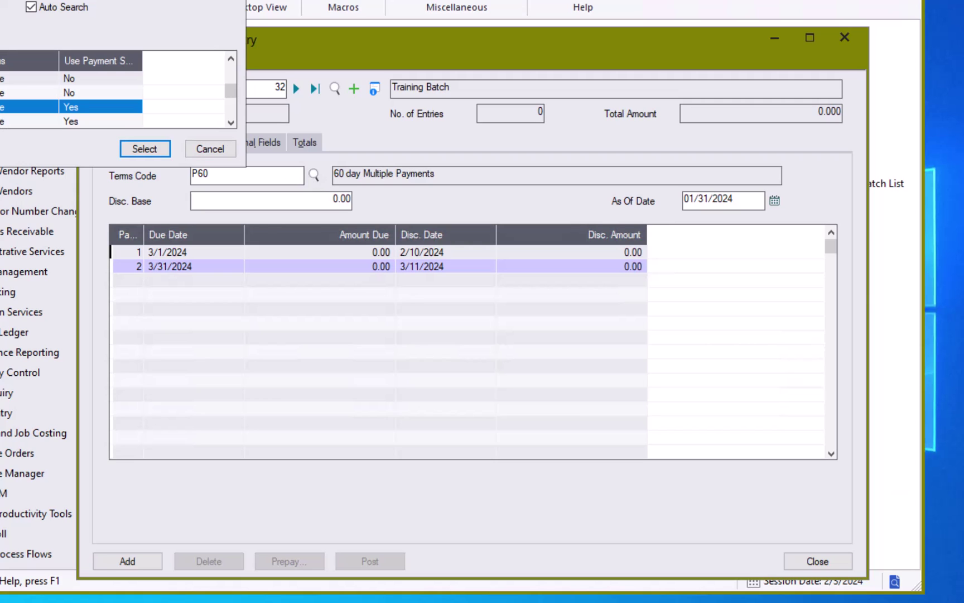
{"action": "left_click", "coordinate": [100, 92]}
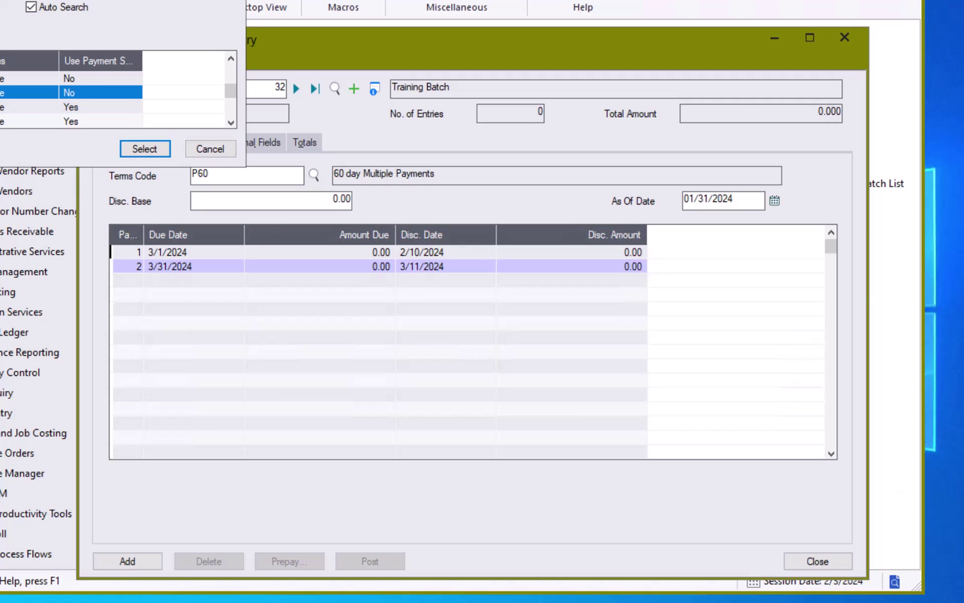
{"action": "left_click", "coordinate": [149, 149]}
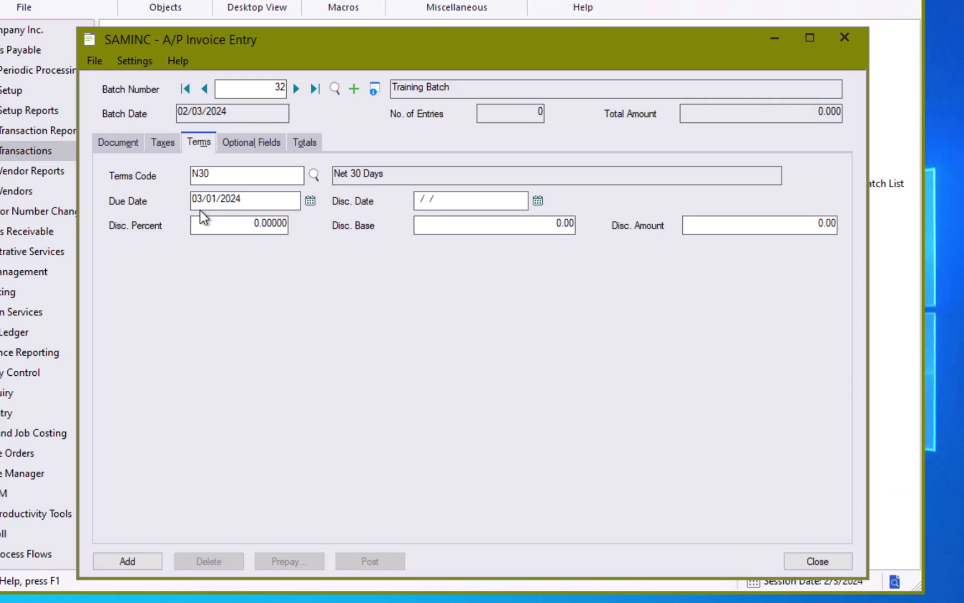
- Enter the vendor's invoice number, ending in -IN, as the Document Number
{"action": "left_click", "coordinate": [121, 147]}
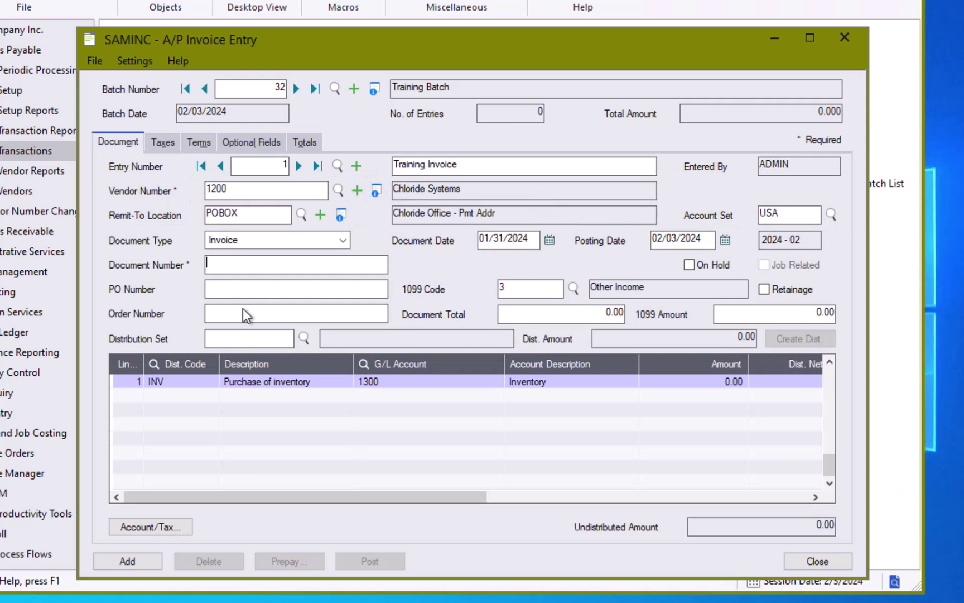
{"action": "type", "text": "20934857"}
{"action": "key", "text": "Tab"}
{"action": "left_click", "coordinate": [316, 267]}
{"action": "type", "text": "-IN"}
{"action": "key", "text": "Tab"}
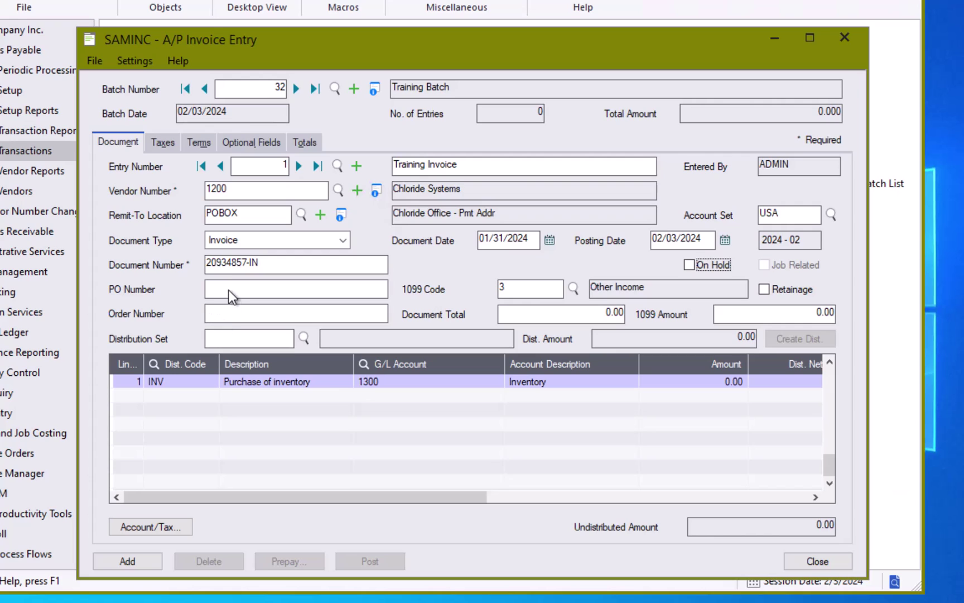
{"action": "left_click", "coordinate": [216, 296]}
- Set the document total and the 1099 amount to 1,000.00
{"action": "left_click", "coordinate": [593, 317]}
{"action": "type", "text": "1000"}
{"action": "key", "text": "Tab"}
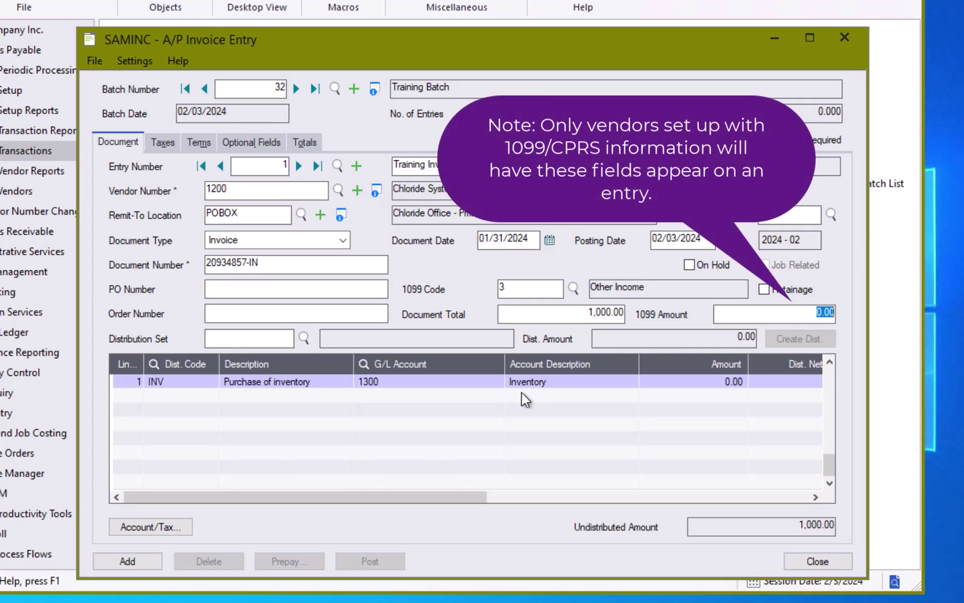
{"action": "type", "text": "1000"}
{"action": "key", "text": "Tab"}
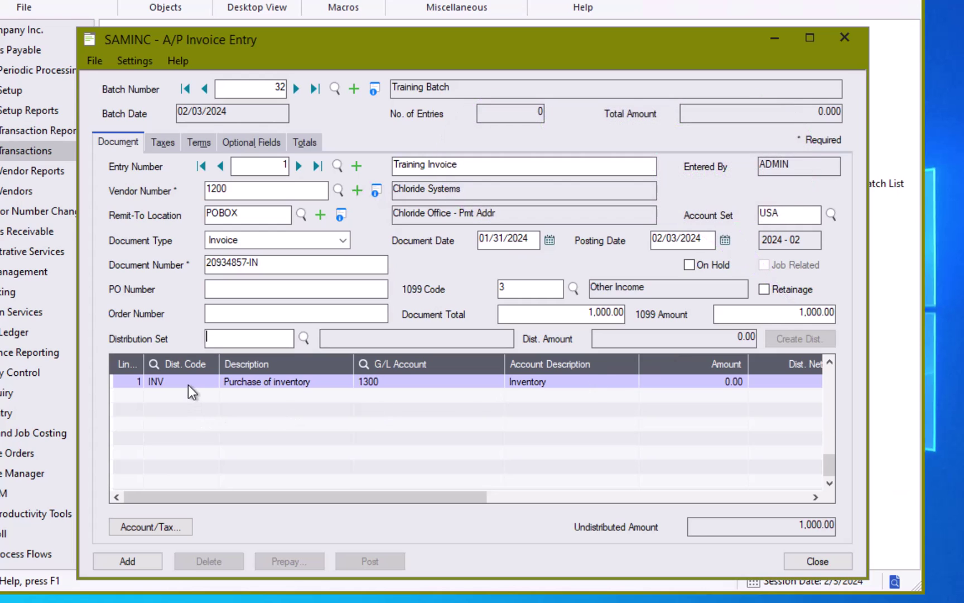
- Give distribution line 1 (INV, G/L 1300) an amount of 1,000.00 and review its optional fields
{"action": "left_click", "coordinate": [167, 383]}
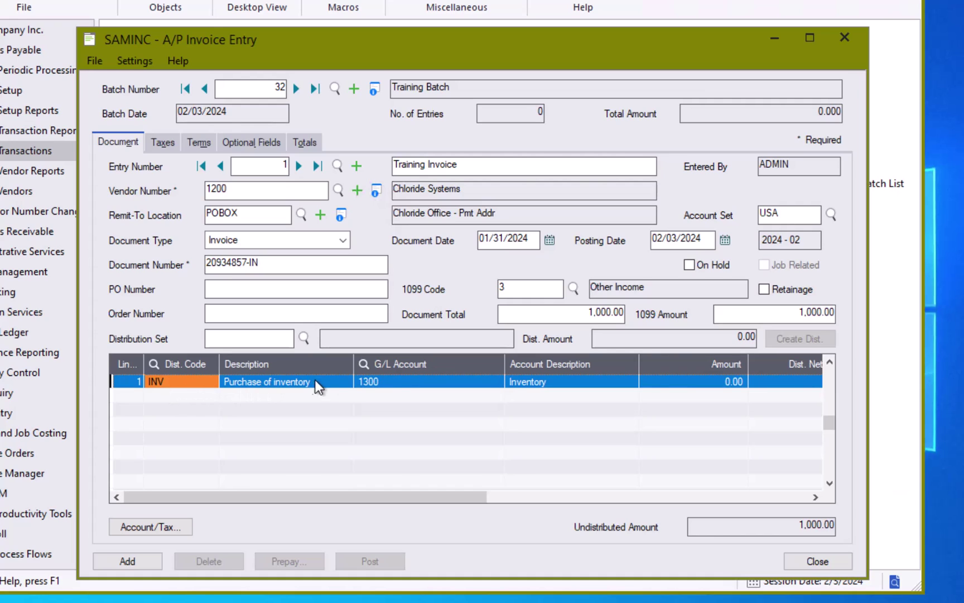
{"action": "left_click", "coordinate": [730, 382]}
{"action": "type", "text": "1000"}
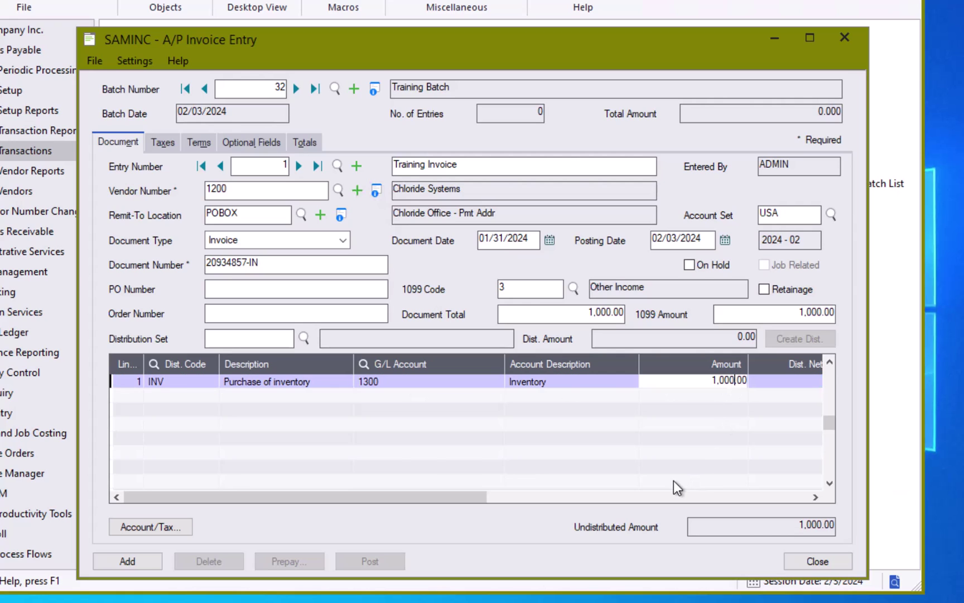
{"action": "key", "text": "Return"}
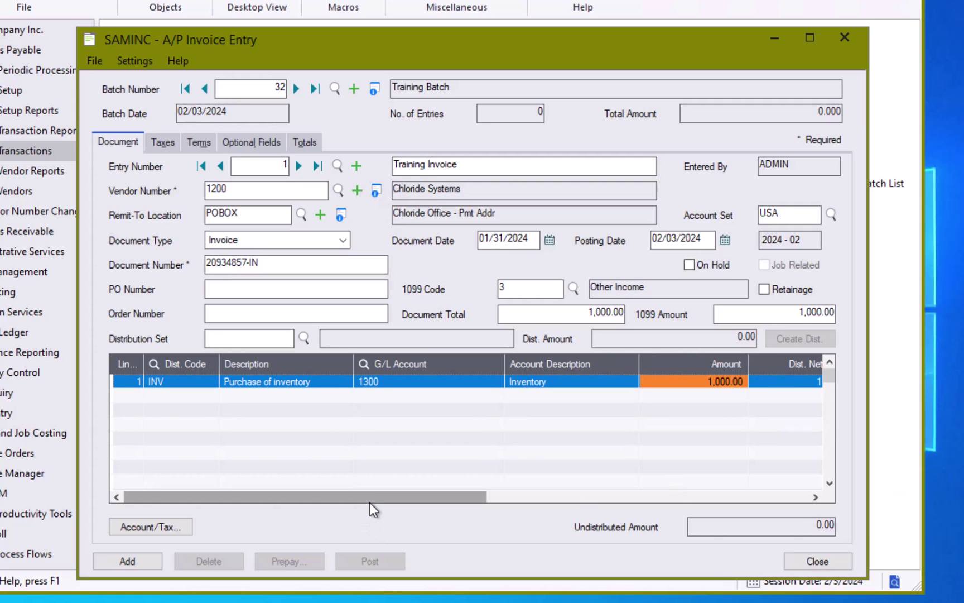
{"action": "left_click_drag", "start_coordinate": [383, 497], "coordinate": [690, 503]}
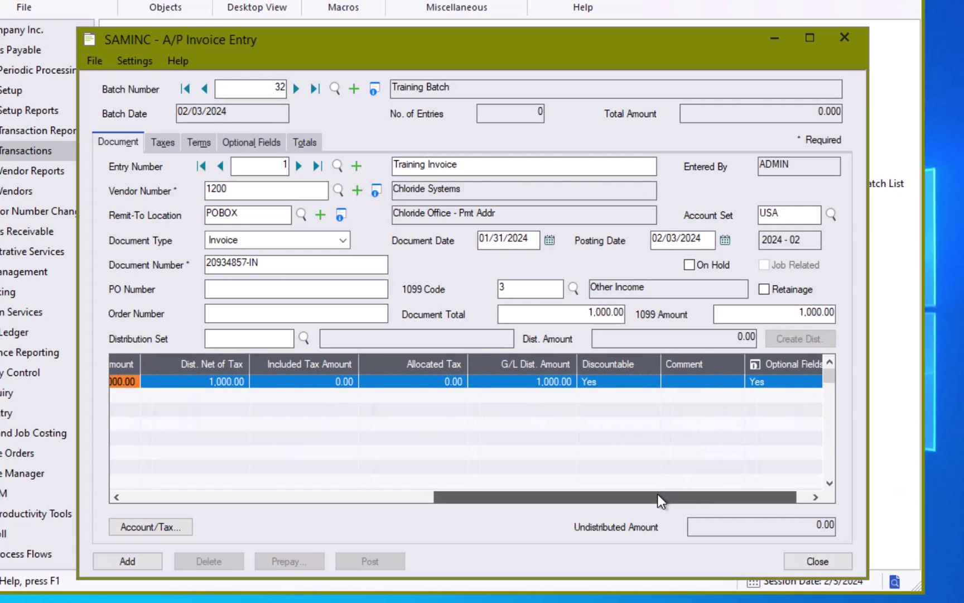
{"action": "left_click_drag", "start_coordinate": [658, 494], "coordinate": [725, 495]}
{"action": "double_click", "coordinate": [761, 382]}
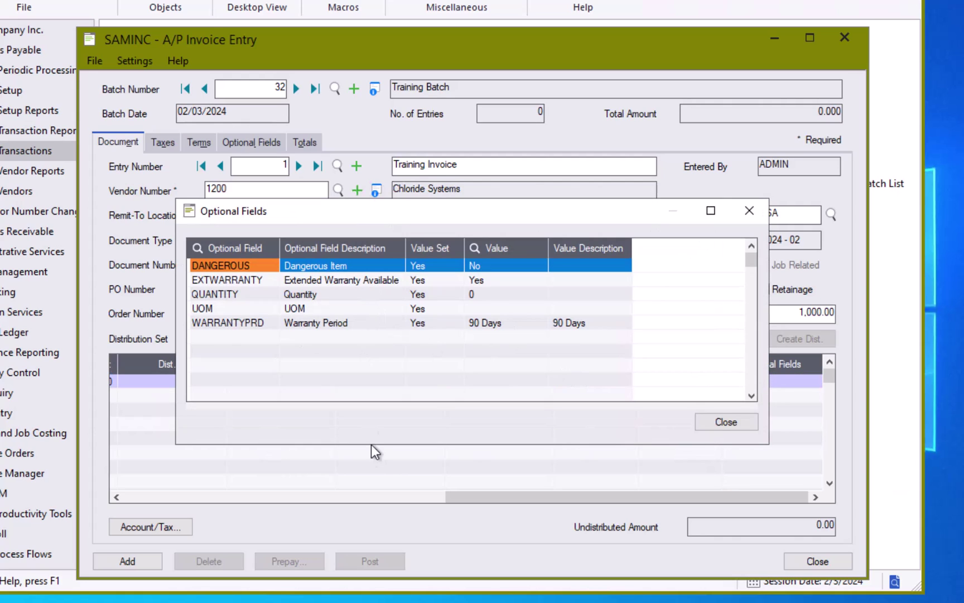
{"action": "left_click", "coordinate": [737, 415]}
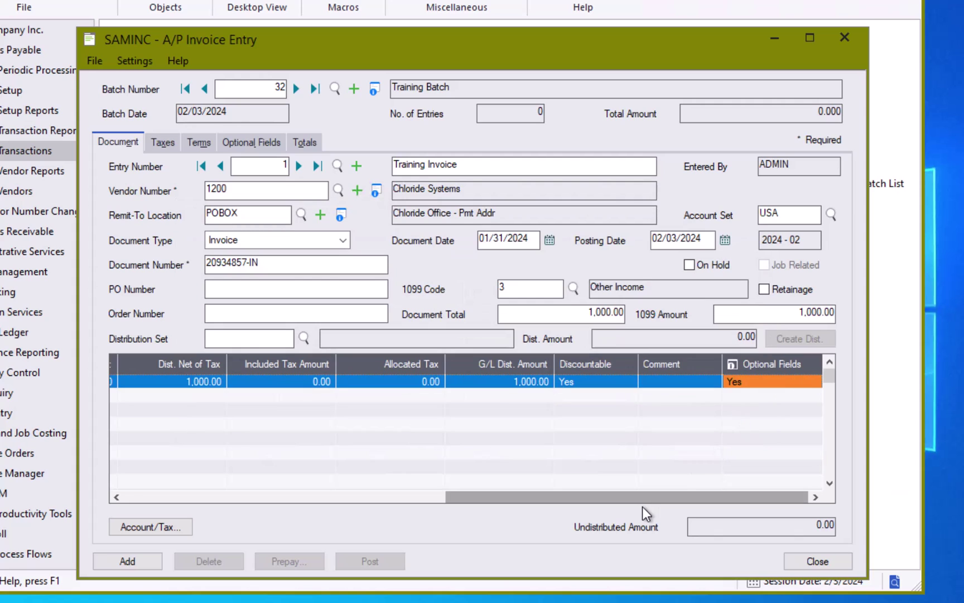
{"action": "left_click_drag", "start_coordinate": [642, 498], "coordinate": [249, 497]}
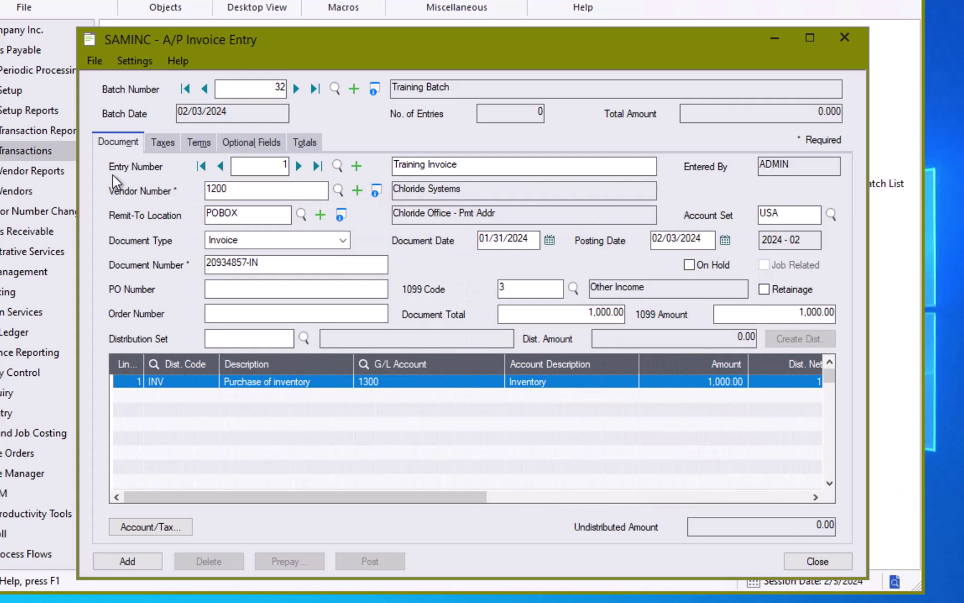
- Show the invoice's Taxes tab: group USDTAX, State and County Tax on 1,000.00
{"action": "left_click", "coordinate": [171, 143]}
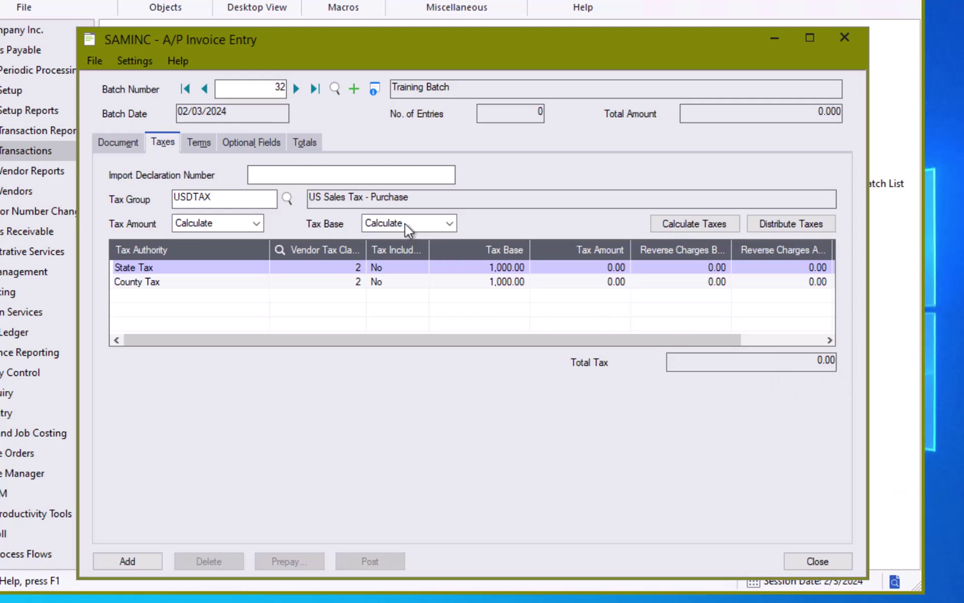
- Browse the full list of terms codes, keeping N30 for now
{"action": "left_click", "coordinate": [196, 144]}
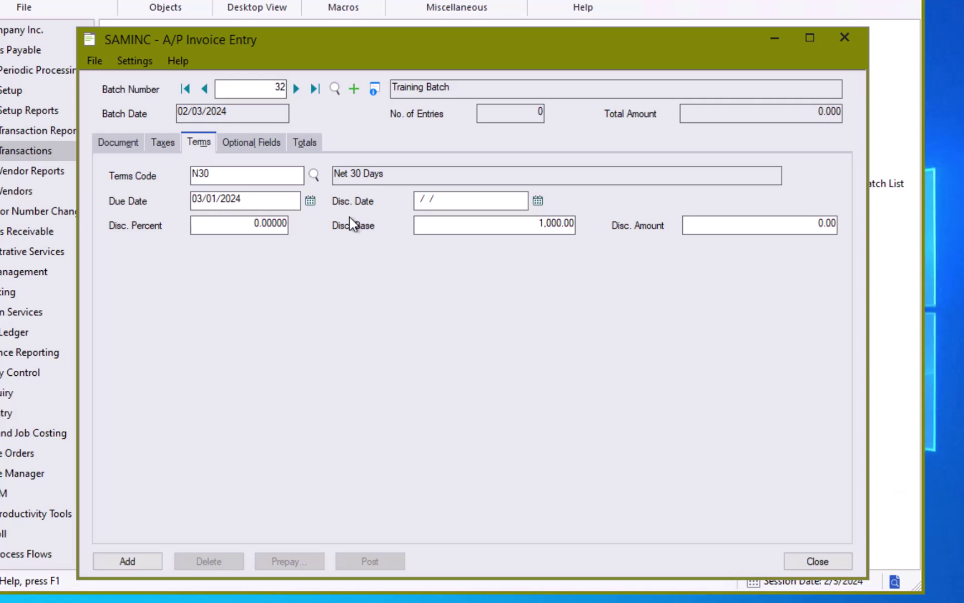
{"action": "left_click", "coordinate": [313, 174]}
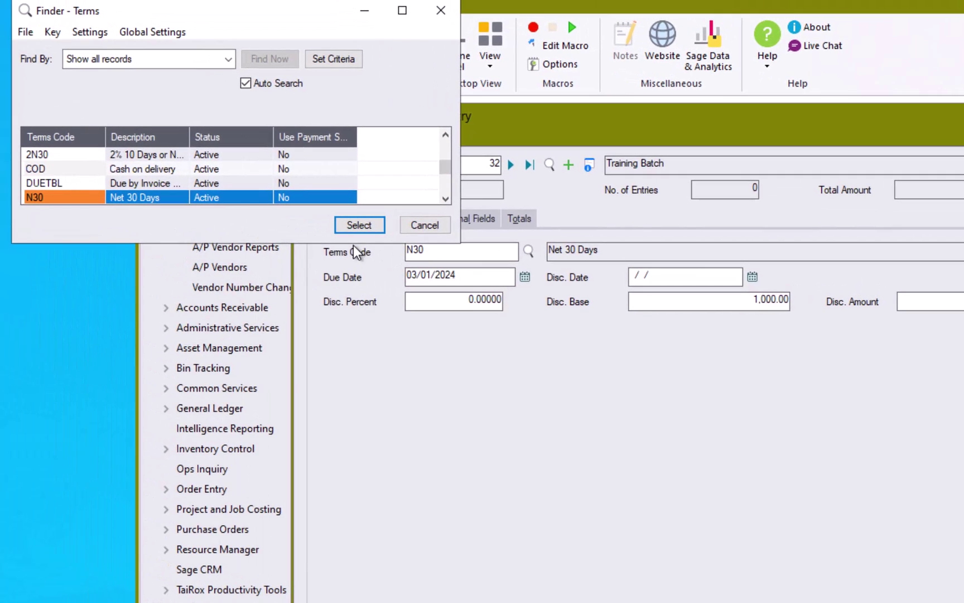
{"action": "double_click", "coordinate": [353, 244]}
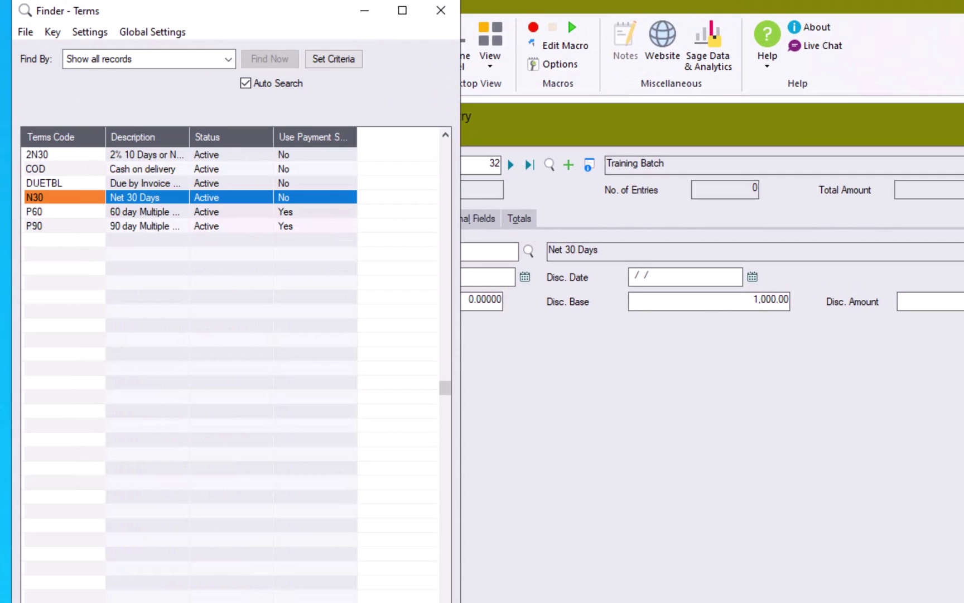
{"action": "key", "text": "Return"}
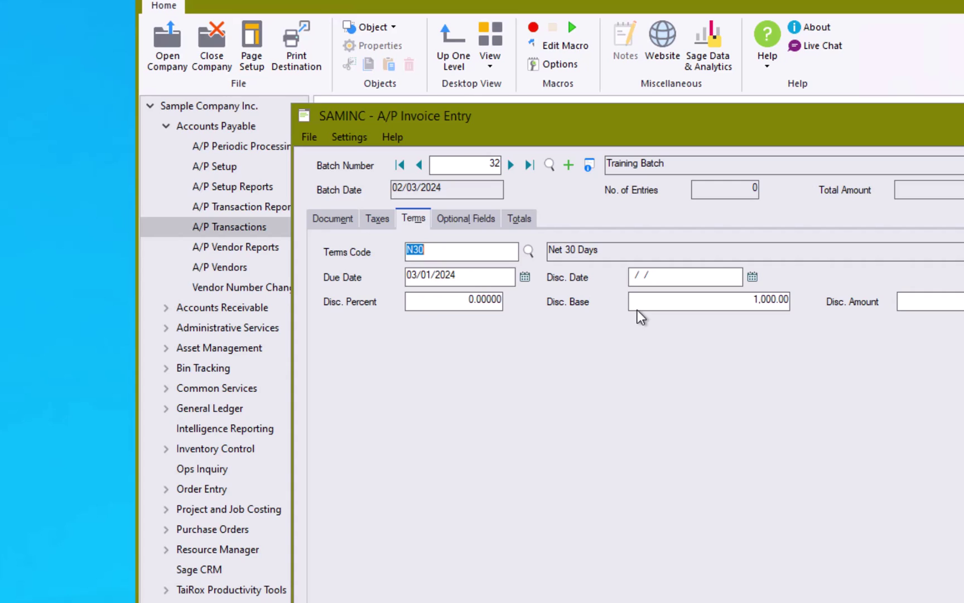
- Apply 2N30 terms, checking the 2% discount of 20.00 and the 980.00 net total
{"action": "left_click", "coordinate": [528, 252]}
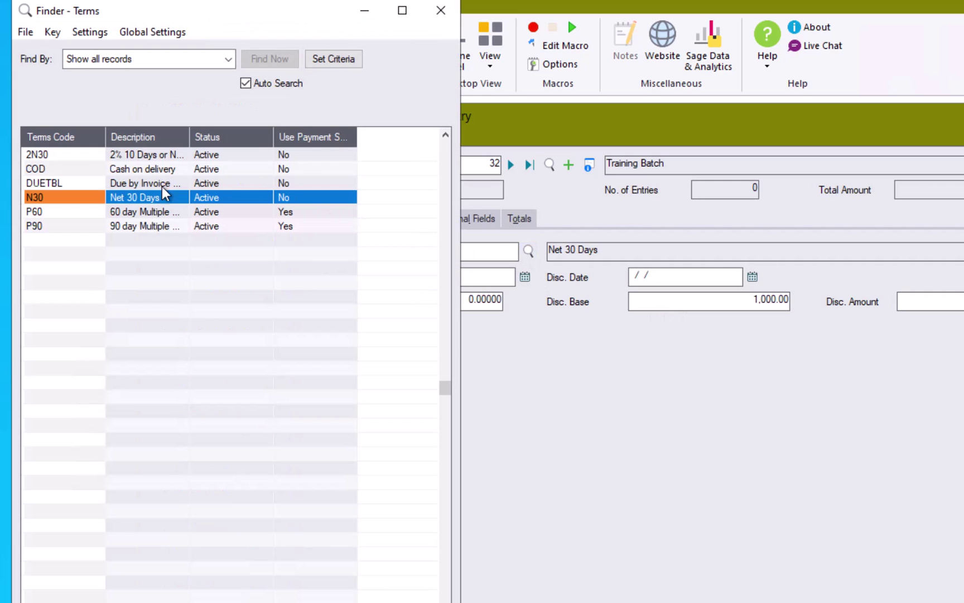
{"action": "left_click", "coordinate": [80, 157]}
{"action": "double_click", "coordinate": [116, 154]}
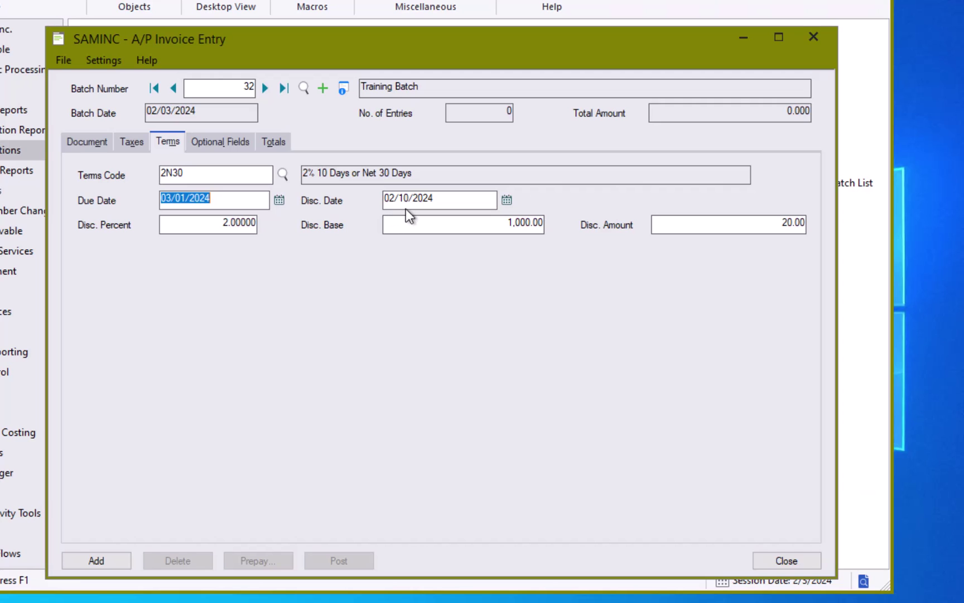
{"action": "left_click", "coordinate": [185, 224]}
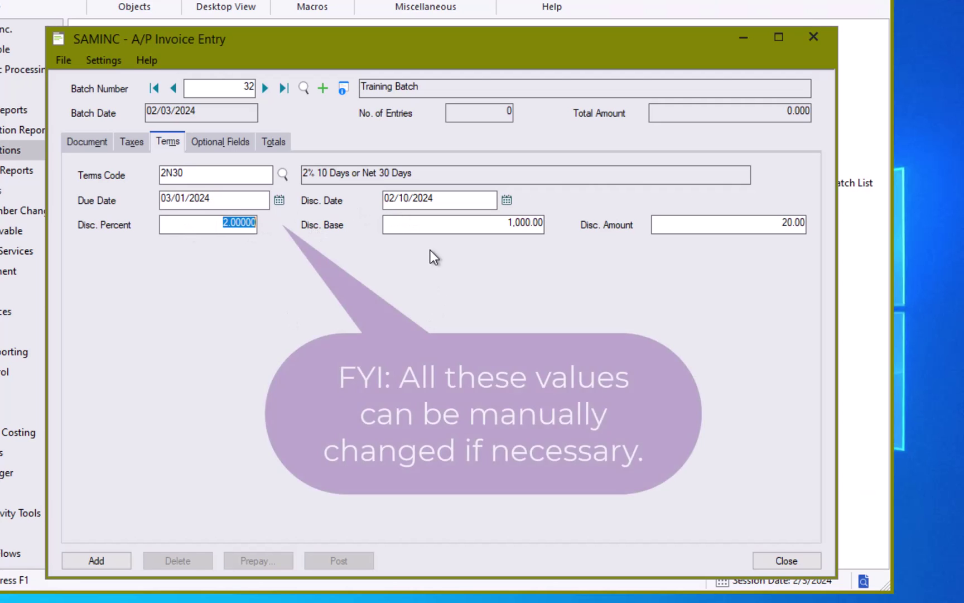
{"action": "left_click", "coordinate": [433, 225]}
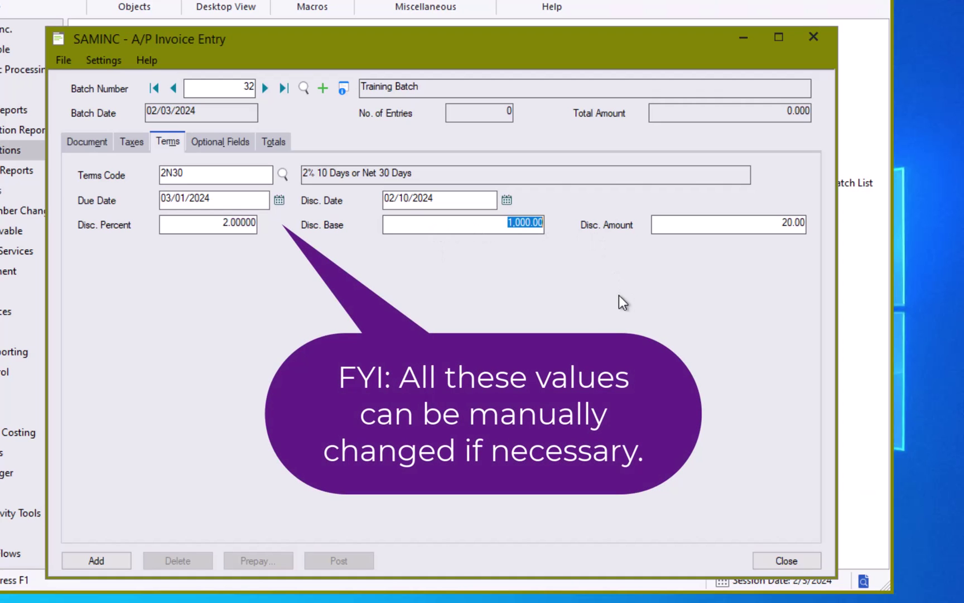
{"action": "left_click", "coordinate": [705, 228]}
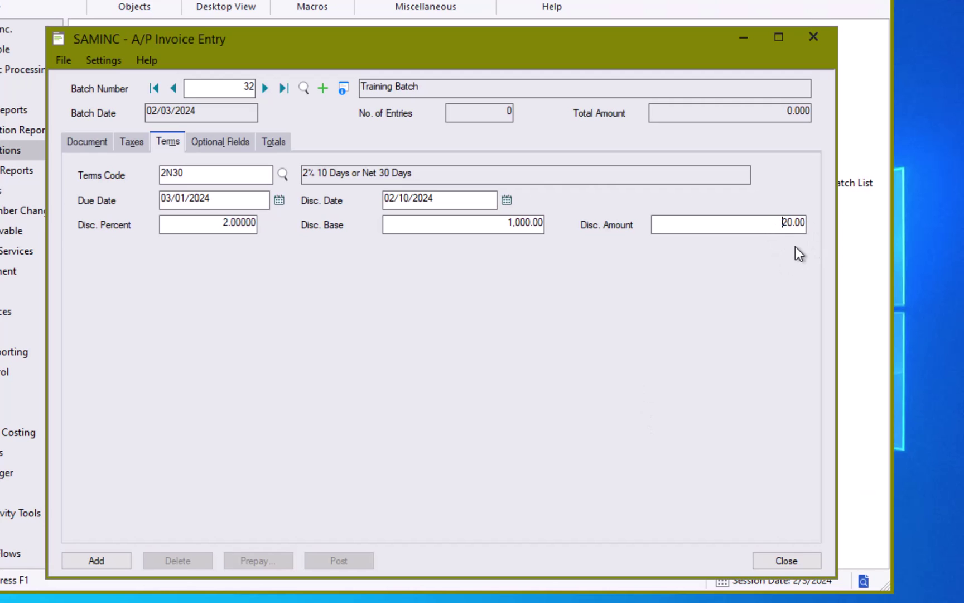
{"action": "left_click", "coordinate": [274, 142]}
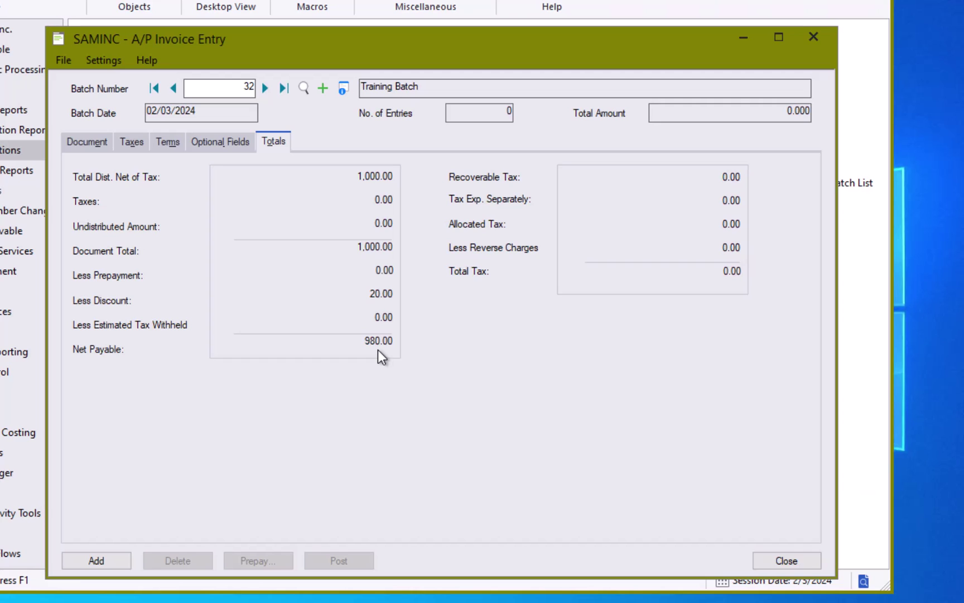
- Review the invoice's optional fields and document details before saving
{"action": "left_click", "coordinate": [239, 143]}
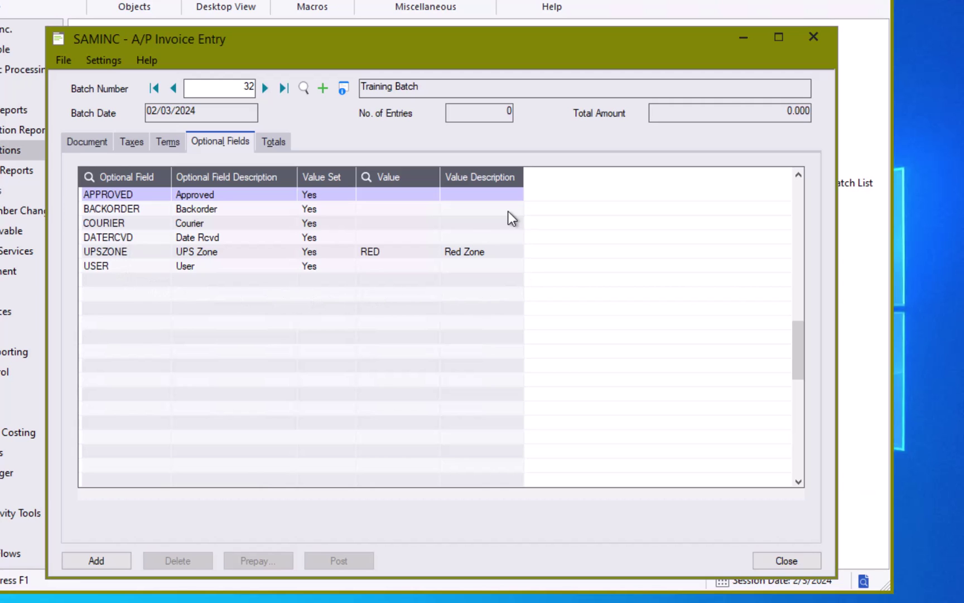
{"action": "left_click", "coordinate": [101, 144]}
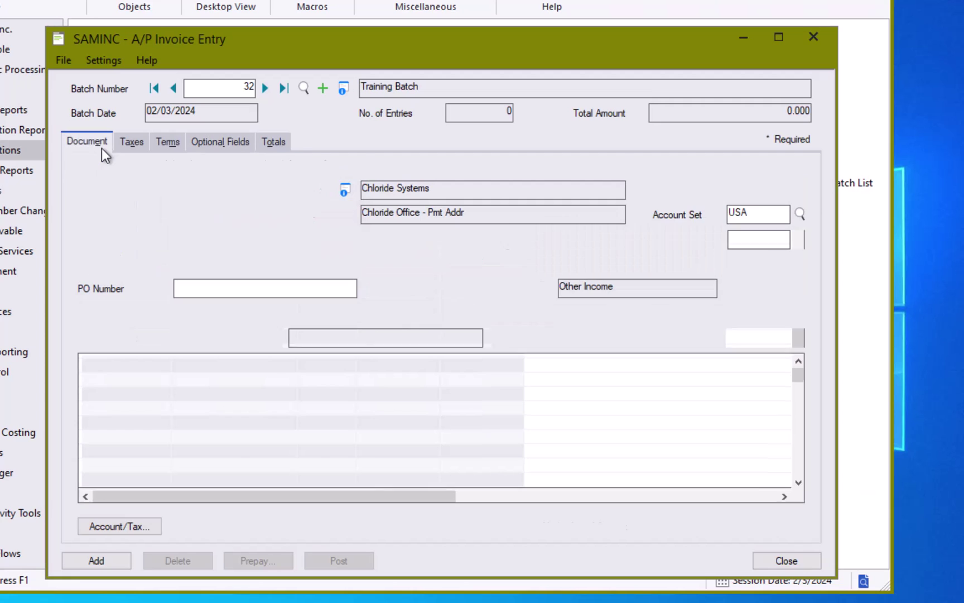
{"action": "left_click_drag", "start_coordinate": [213, 495], "coordinate": [692, 439]}
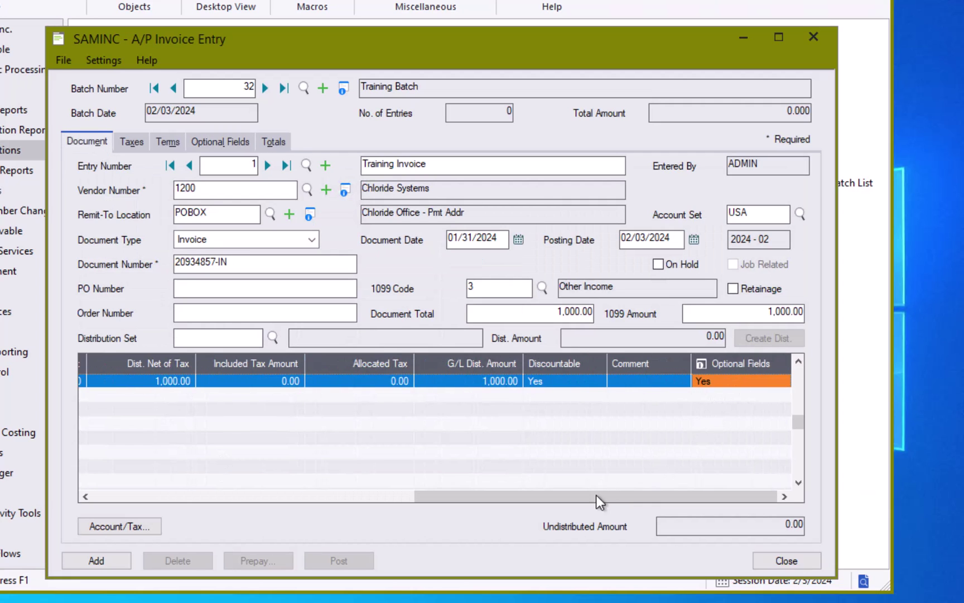
{"action": "left_click_drag", "start_coordinate": [596, 495], "coordinate": [193, 493]}
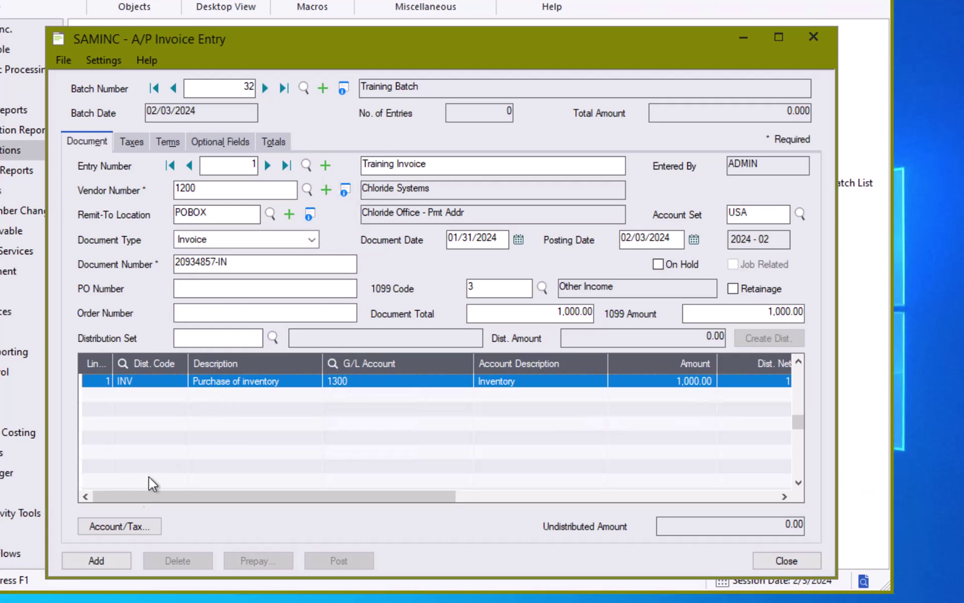
- Add entry 1 to batch 32 and begin describing the blank entry 2
{"action": "left_click", "coordinate": [96, 560]}
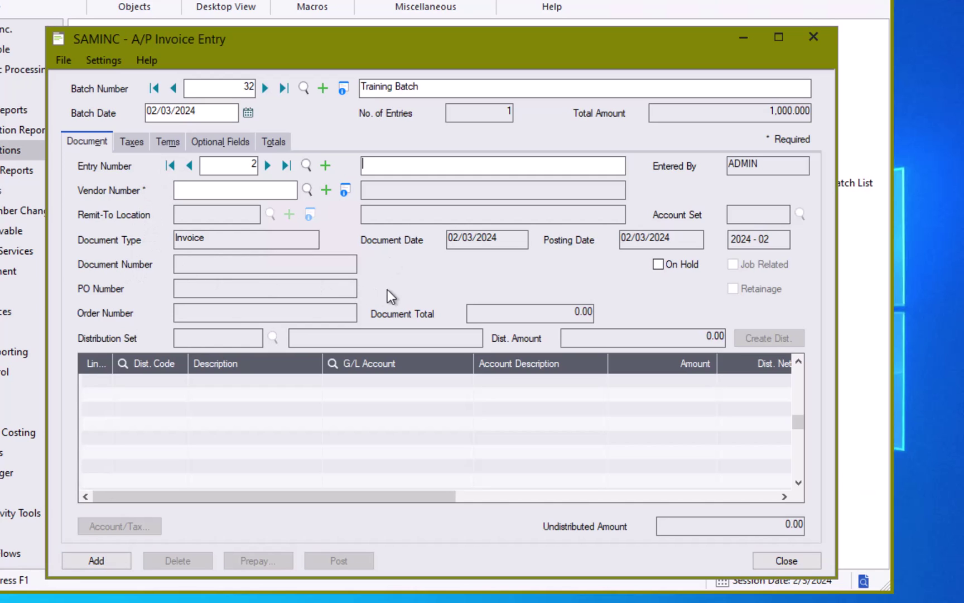
{"action": "left_click", "coordinate": [116, 63]}
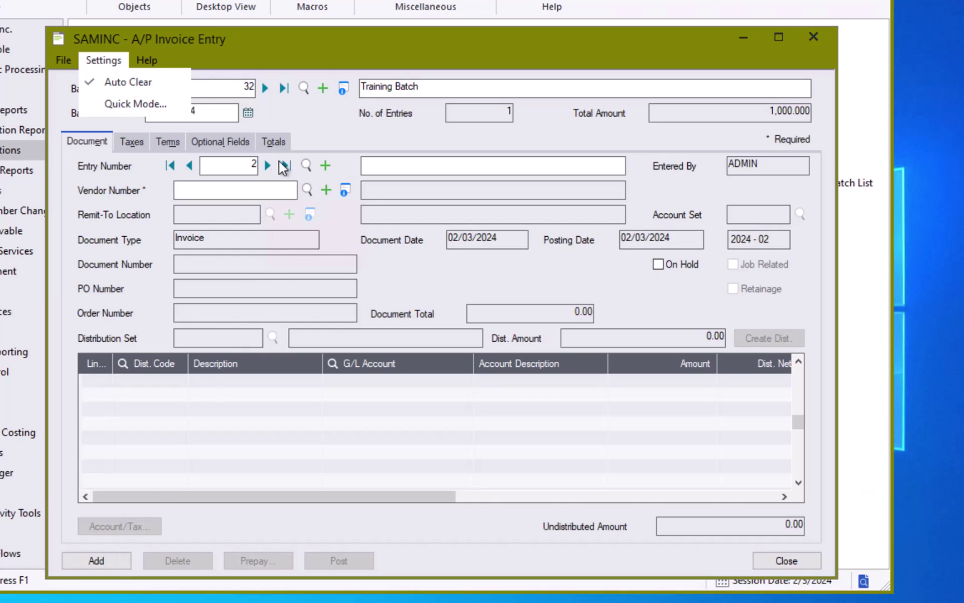
{"action": "left_click", "coordinate": [404, 163]}
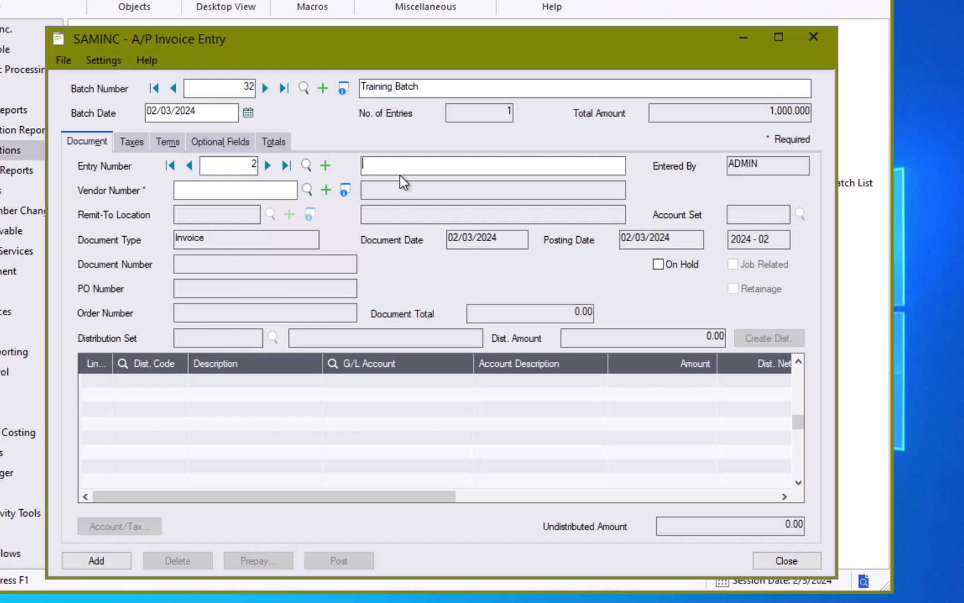
- Describe entry 2 as 'Credit' and choose vendor 1350 Excide Industrial Batteries from the finder
{"action": "type", "text": "Credit"}
{"action": "key", "text": "Tab"}
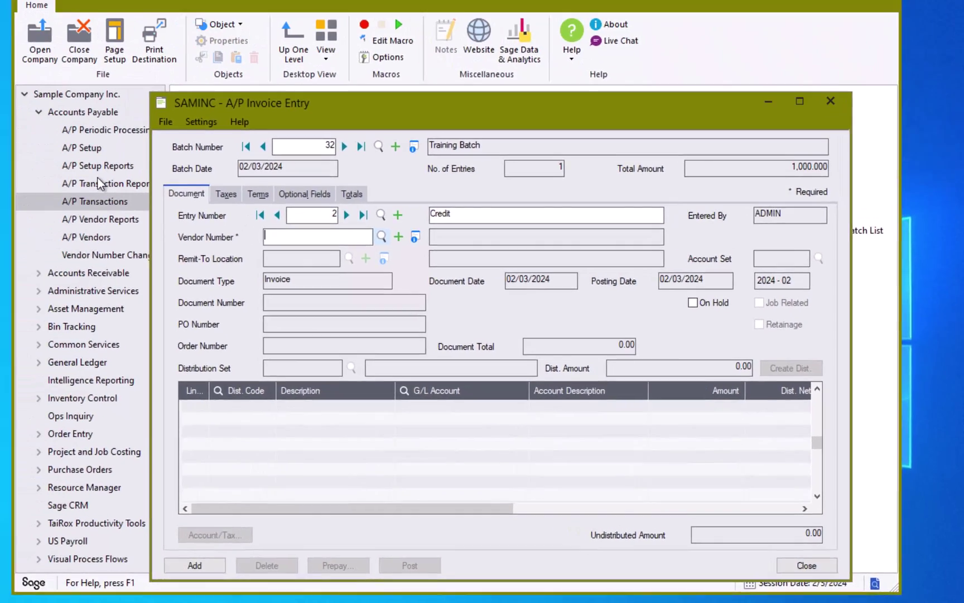
{"action": "key", "text": "F5"}
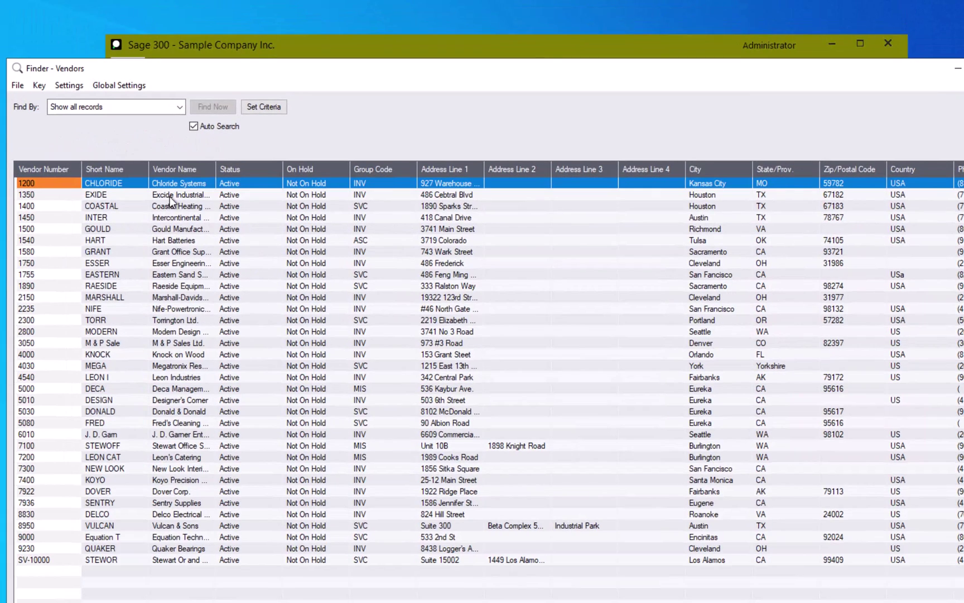
{"action": "left_click", "coordinate": [170, 195]}
{"action": "double_click", "coordinate": [185, 196]}
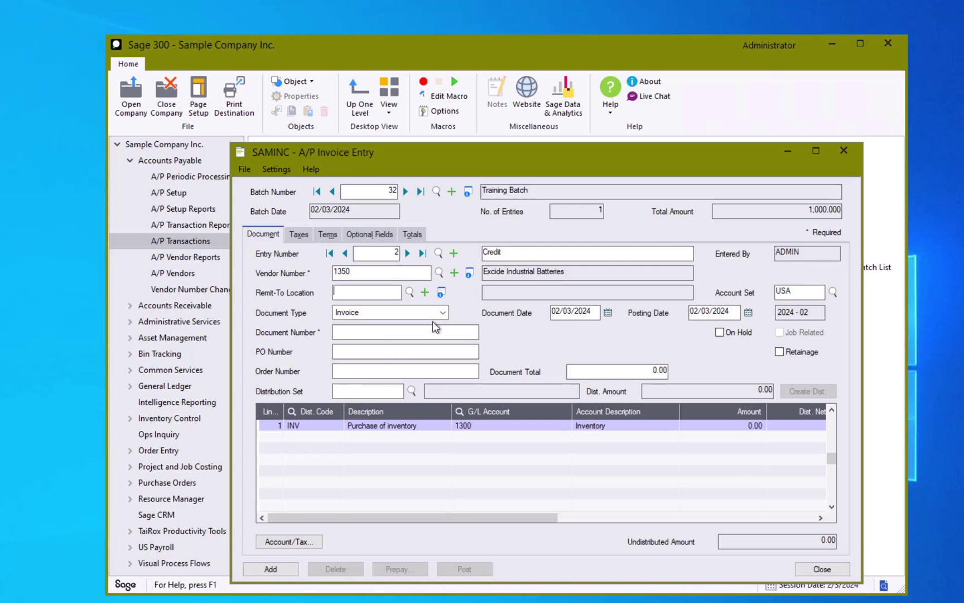
- Make the entry a Credit Note with document number 239856
{"action": "left_click", "coordinate": [443, 313]}
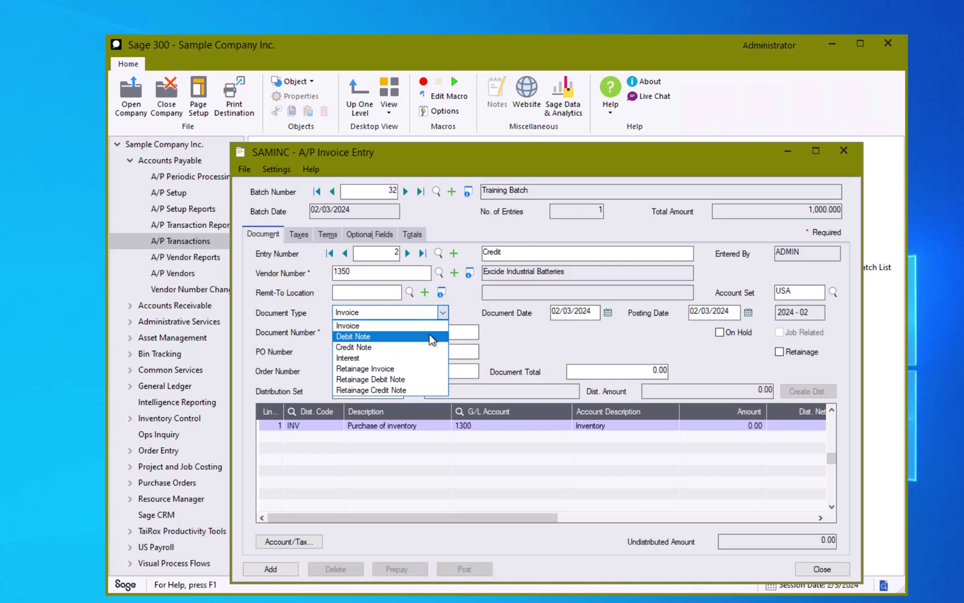
{"action": "left_click", "coordinate": [424, 347]}
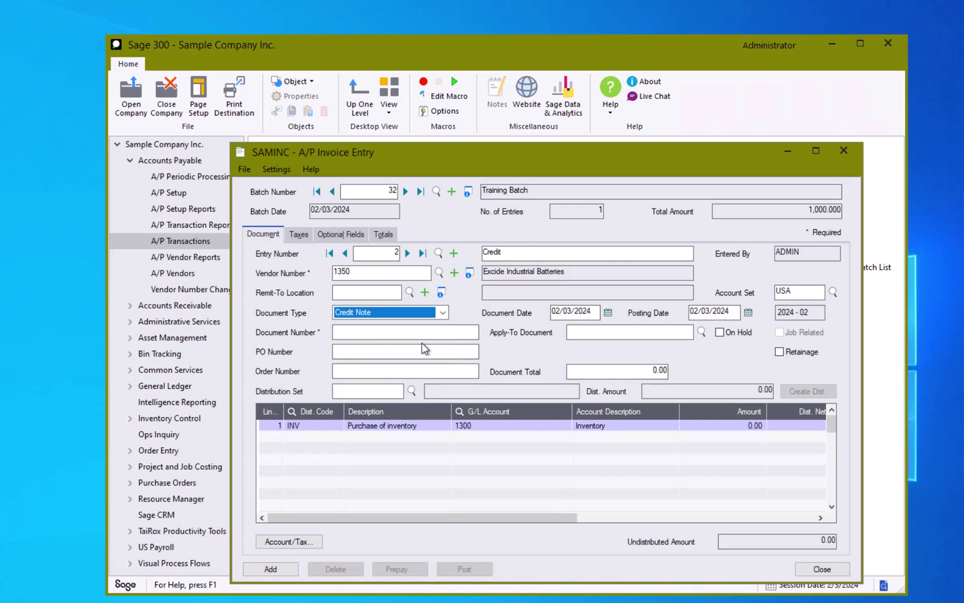
{"action": "left_click", "coordinate": [413, 335]}
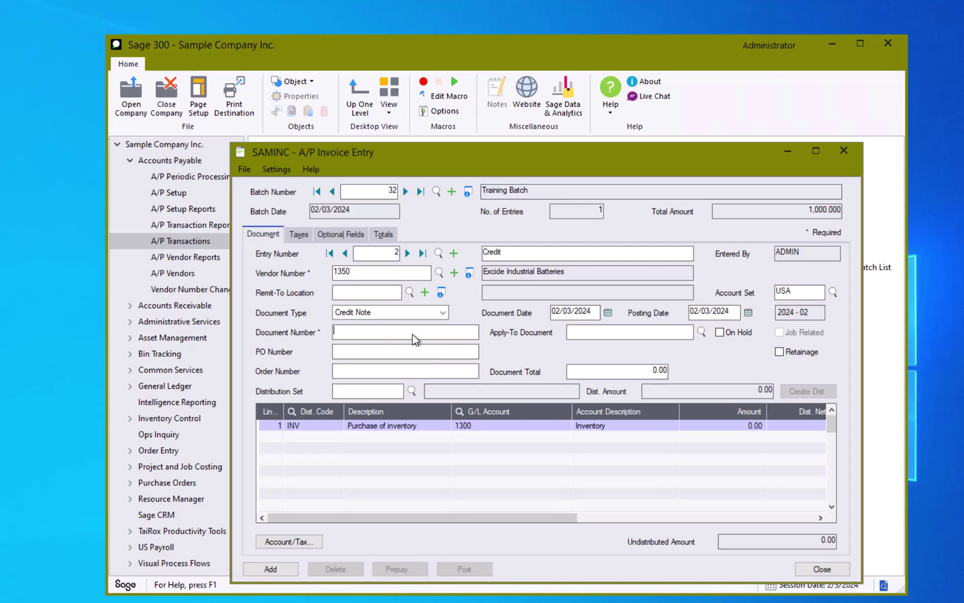
{"action": "type", "text": "239856"}
- Apply the credit note to invoice INVPO000000066 using the enlarged apply-to document finder
{"action": "left_click", "coordinate": [580, 334]}
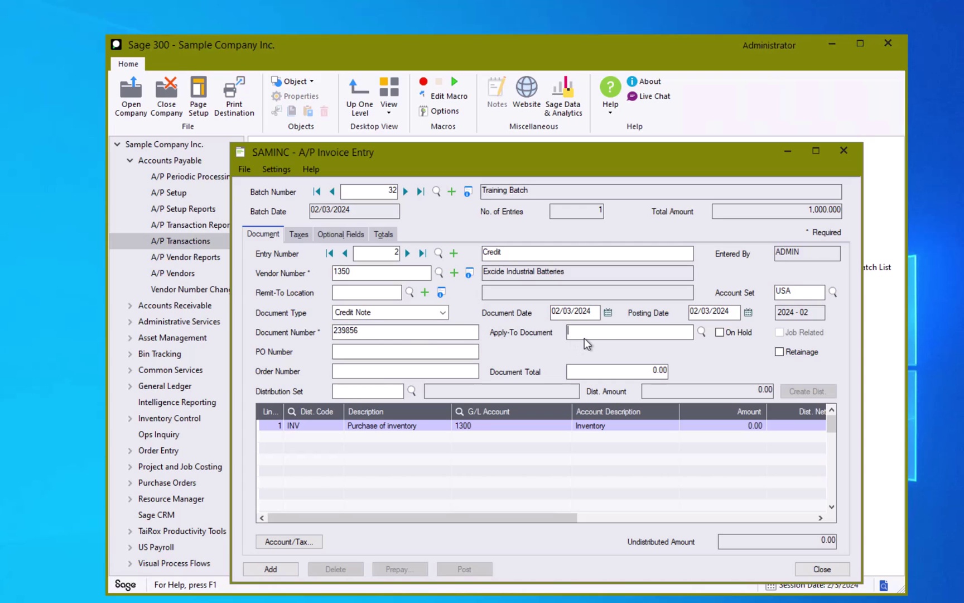
{"action": "left_click", "coordinate": [701, 332]}
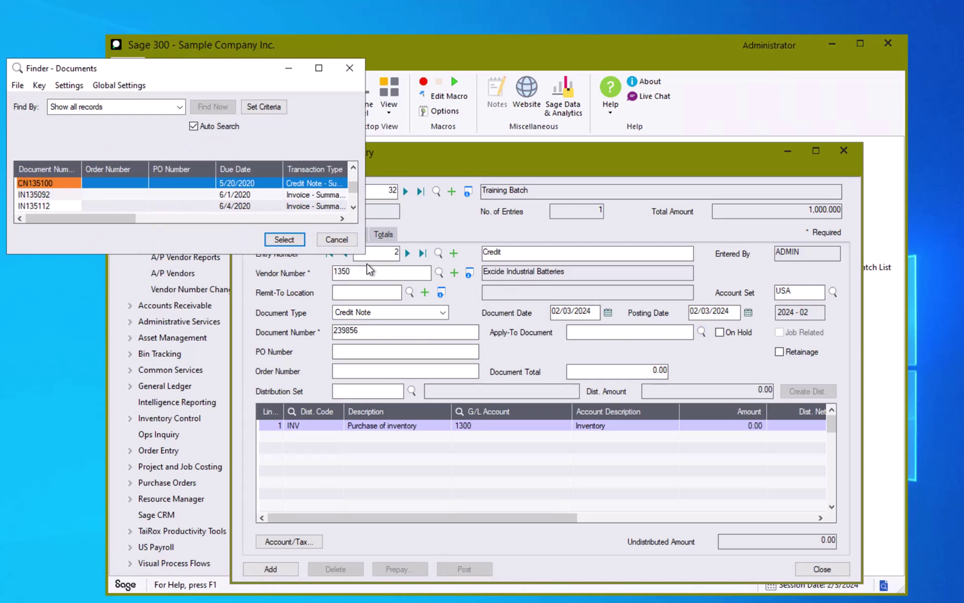
{"action": "left_click_drag", "start_coordinate": [398, 300], "coordinate": [531, 568]}
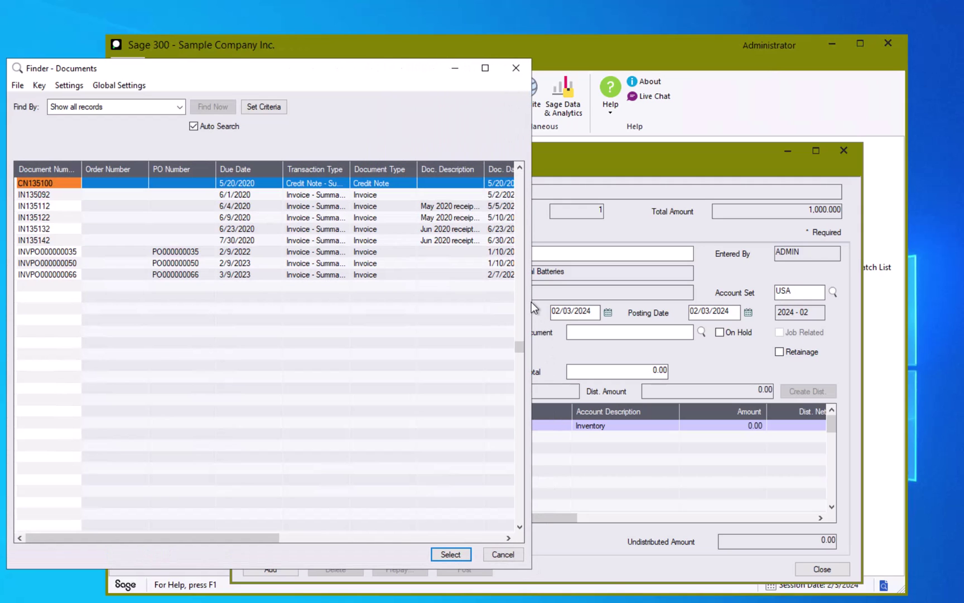
{"action": "left_click_drag", "start_coordinate": [531, 302], "coordinate": [914, 303]}
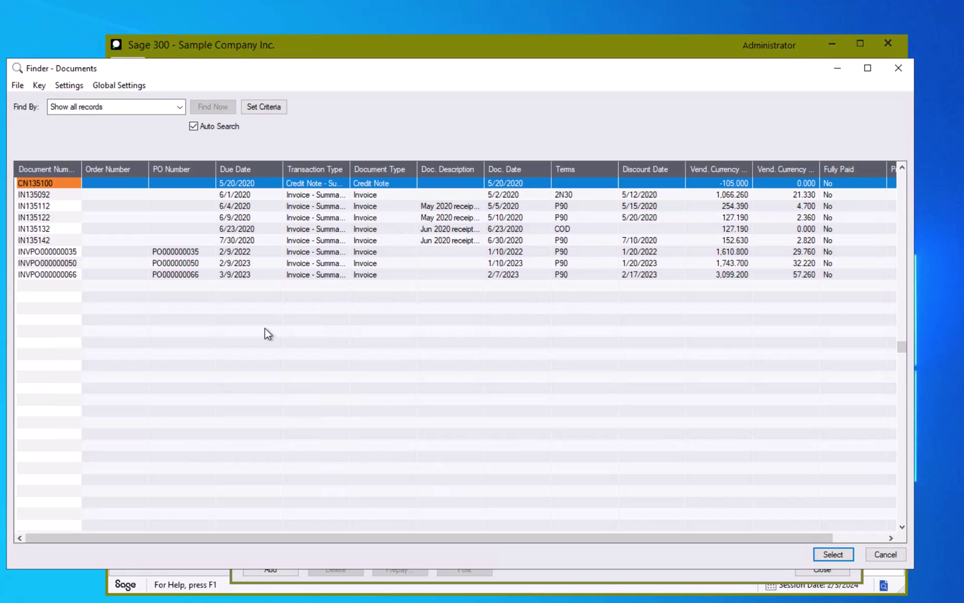
{"action": "left_click", "coordinate": [164, 274]}
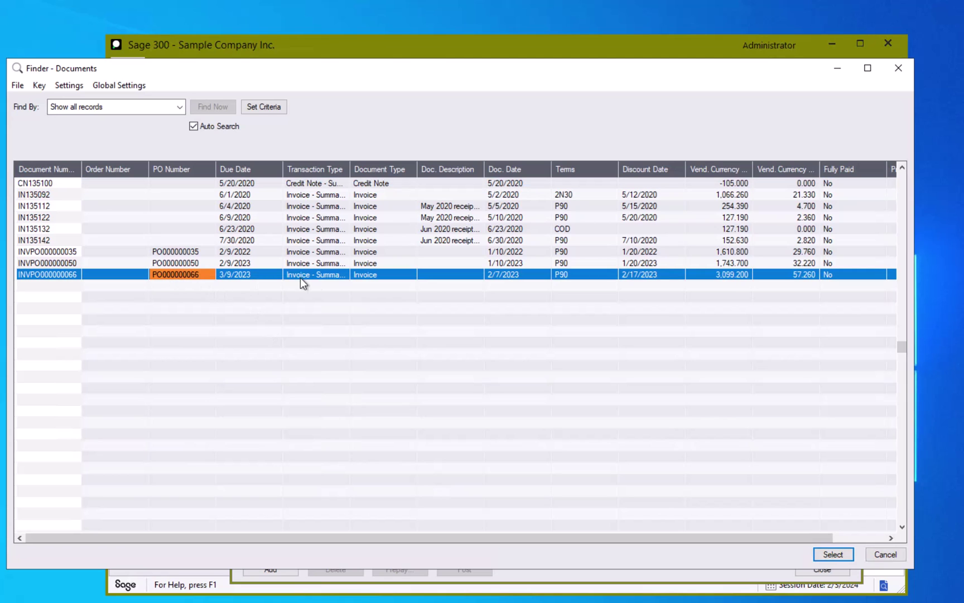
{"action": "double_click", "coordinate": [310, 271]}
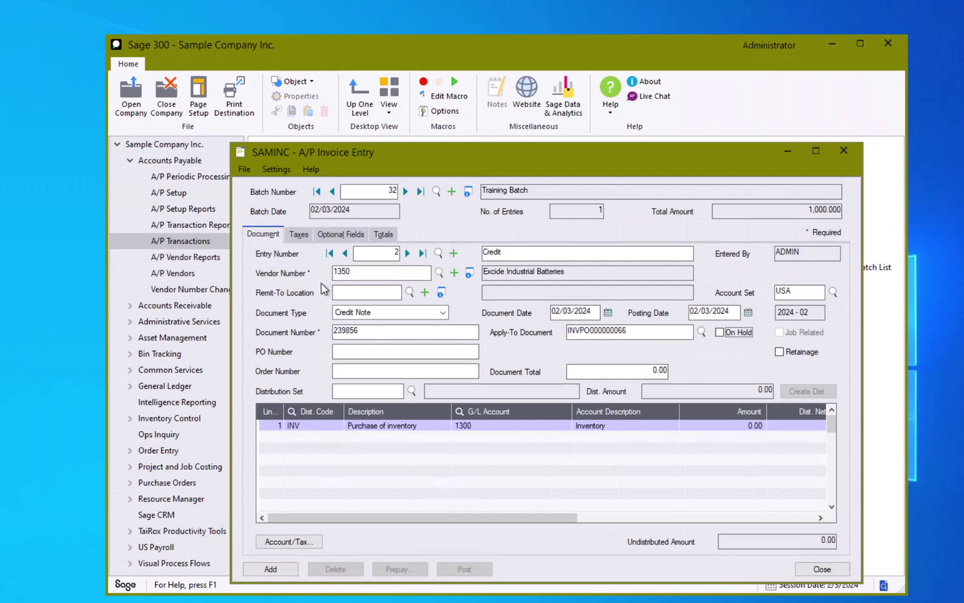
- Set the credit note's document total to 250
{"action": "key", "text": "Tab"}
{"action": "left_click_drag", "start_coordinate": [654, 329], "coordinate": [525, 322]}
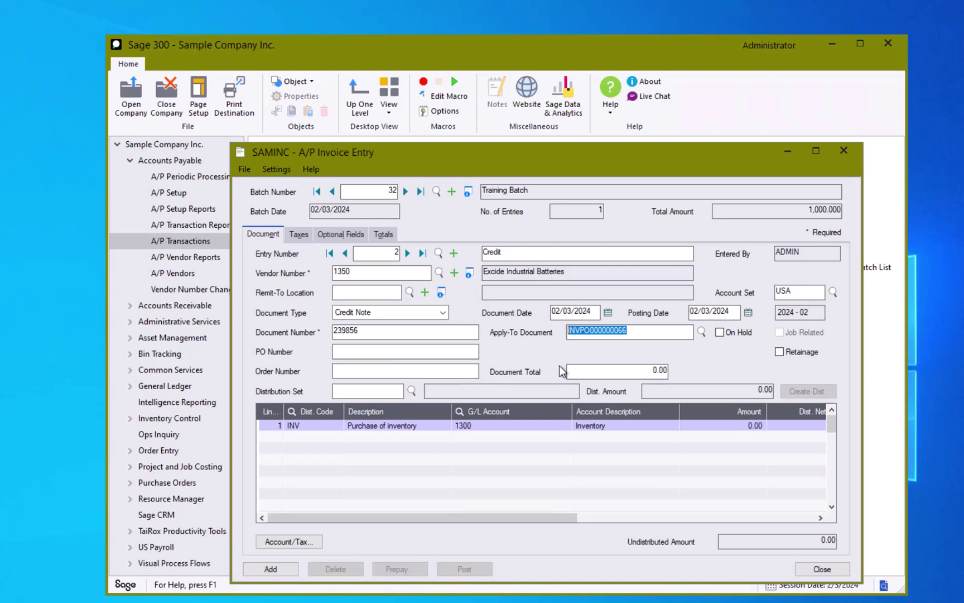
{"action": "left_click", "coordinate": [614, 370]}
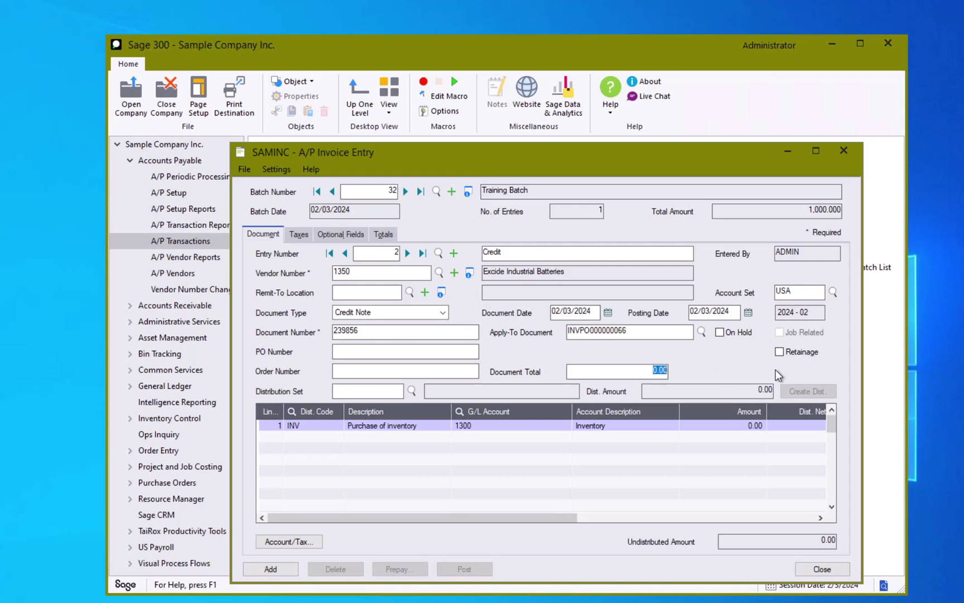
{"action": "type", "text": "250"}
- Distribute 250.00 to the inventory distribution line
{"action": "key", "text": "Tab"}
{"action": "left_click", "coordinate": [488, 429]}
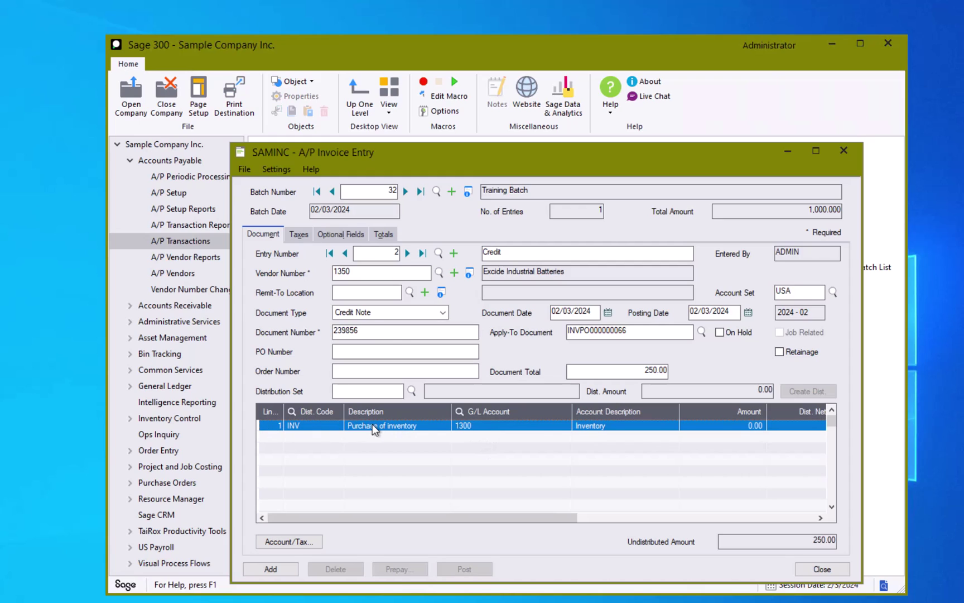
{"action": "left_click", "coordinate": [713, 426]}
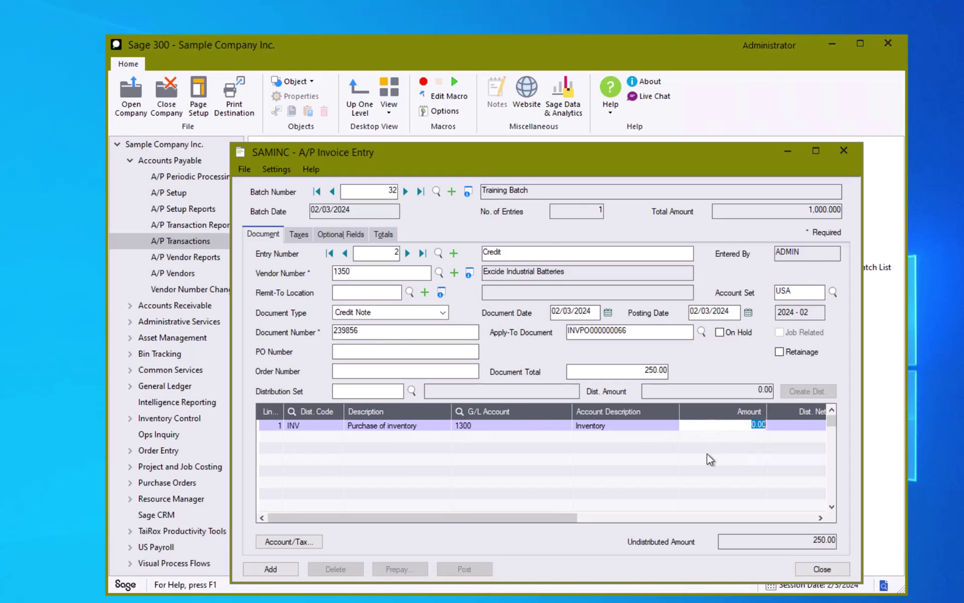
{"action": "type", "text": "250"}
{"action": "key", "text": "Return"}
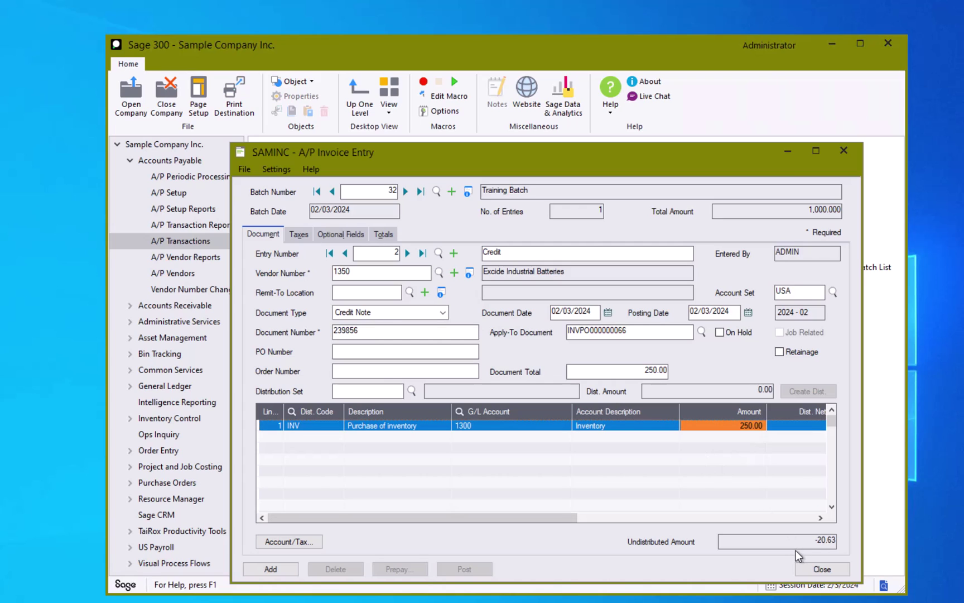
- Raise the document total to 270.63 to cover the taxes, then recheck the Taxes tab
{"action": "left_click", "coordinate": [301, 234]}
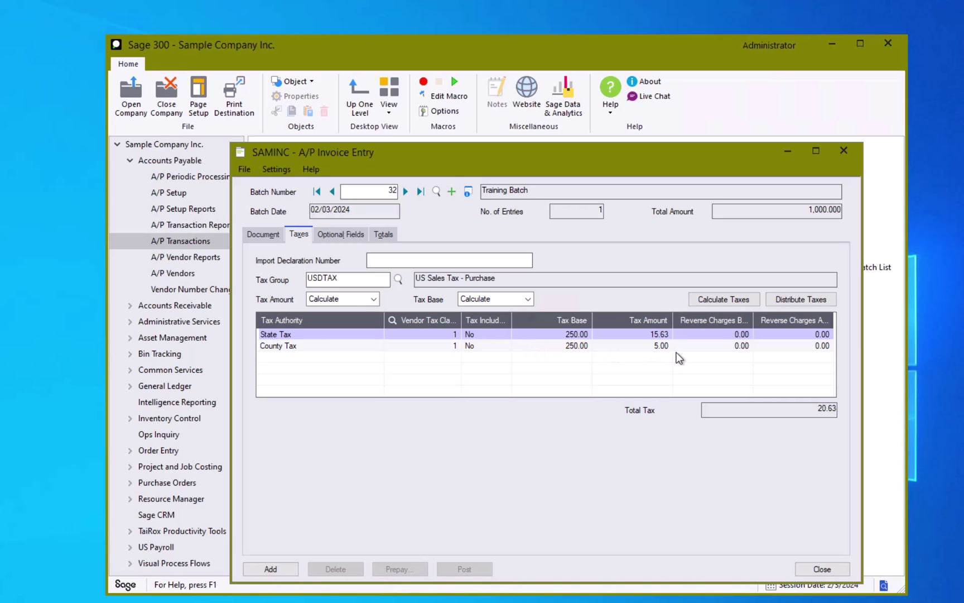
{"action": "left_click", "coordinate": [263, 234]}
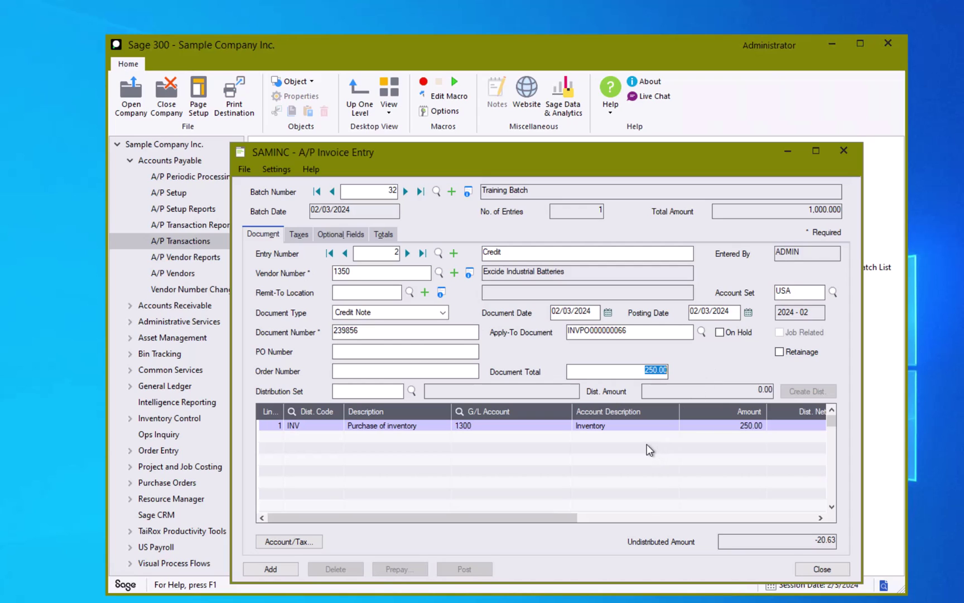
{"action": "type", "text": "27,063"}
{"action": "key", "text": "BackSpace"}
{"action": "key", "text": "BackSpace"}
{"action": "type", "text": ".63"}
{"action": "key", "text": "Tab"}
{"action": "left_click_drag", "start_coordinate": [590, 371], "coordinate": [741, 366]}
{"action": "left_click", "coordinate": [400, 372]}
{"action": "left_click", "coordinate": [299, 235]}
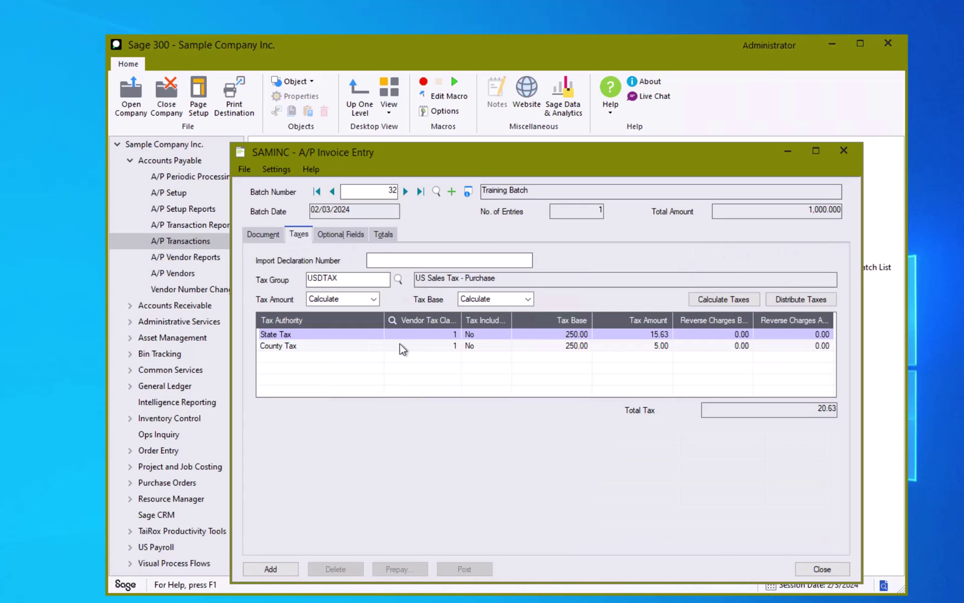
- Review the Optional Fields and Totals tabs, then add the 270.63 credit note to batch 32
{"action": "left_click", "coordinate": [354, 235]}
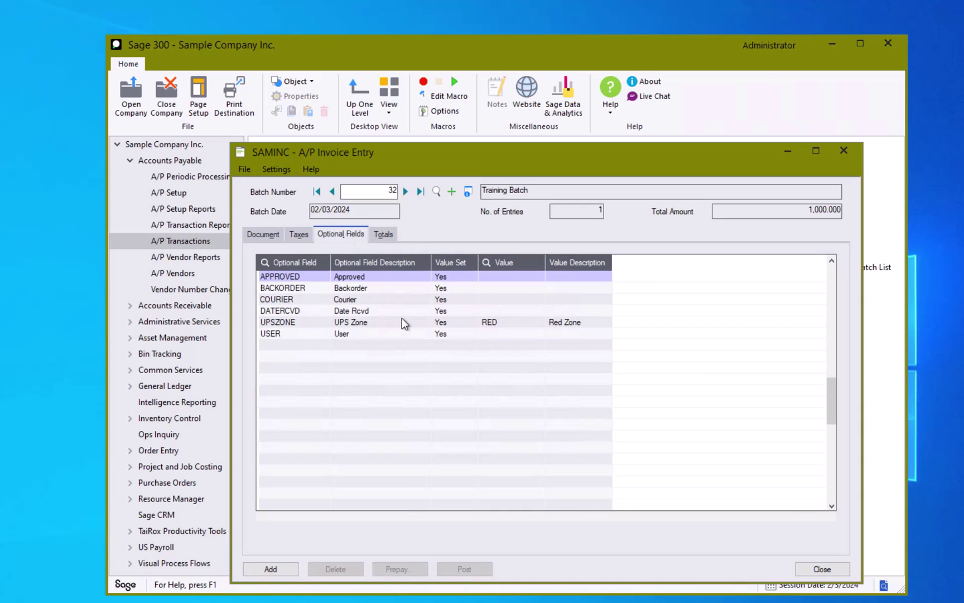
{"action": "left_click", "coordinate": [384, 235]}
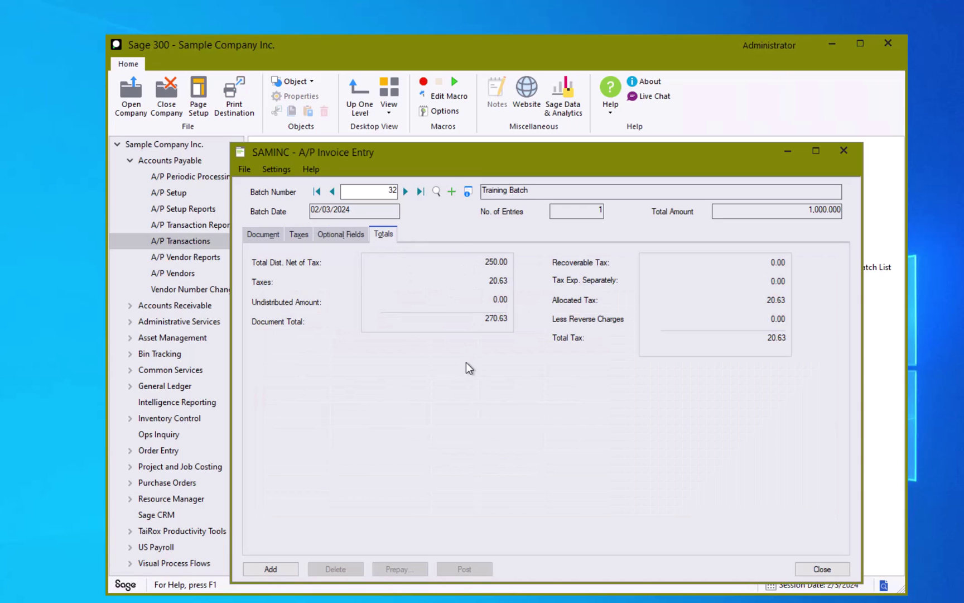
{"action": "left_click", "coordinate": [294, 569]}
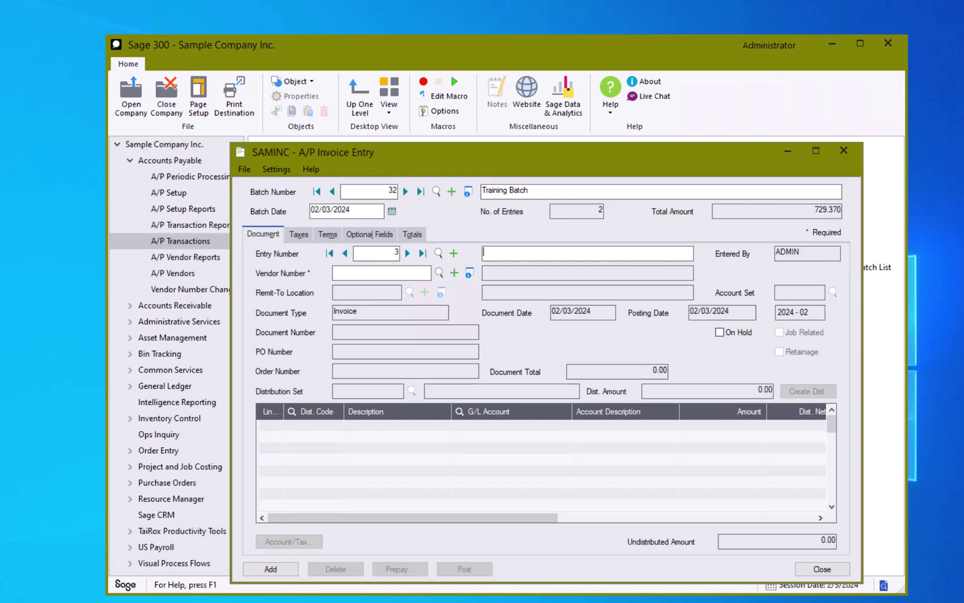
- Describe entry 3 as 'Training Invoice' and enter vendor 2300 Torrington Ltd
{"action": "left_click", "coordinate": [169, 192]}
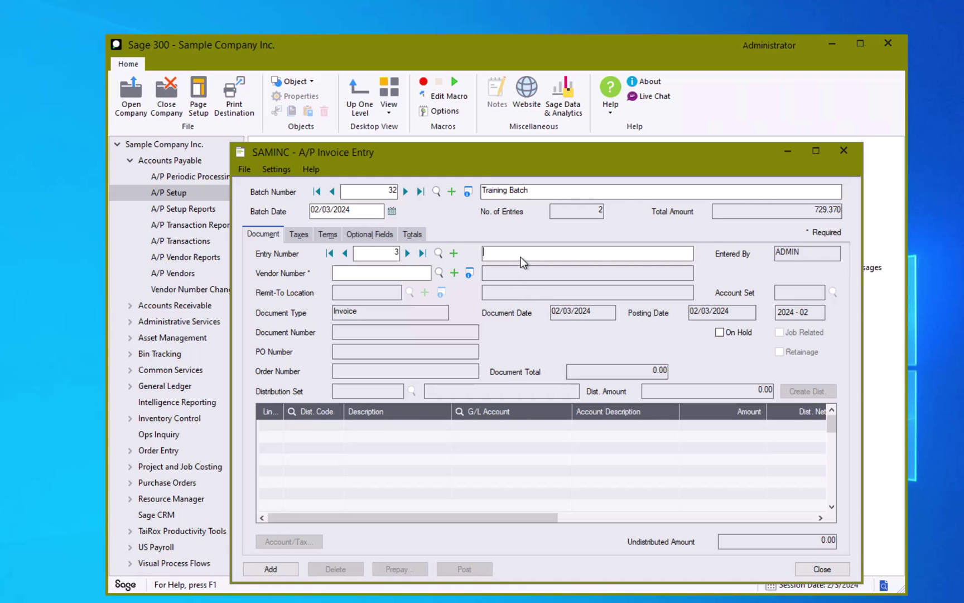
{"action": "type", "text": "trainingT"}
{"action": "key", "text": "End"}
{"action": "type", "text": "Invoice"}
{"action": "key", "text": "Tab"}
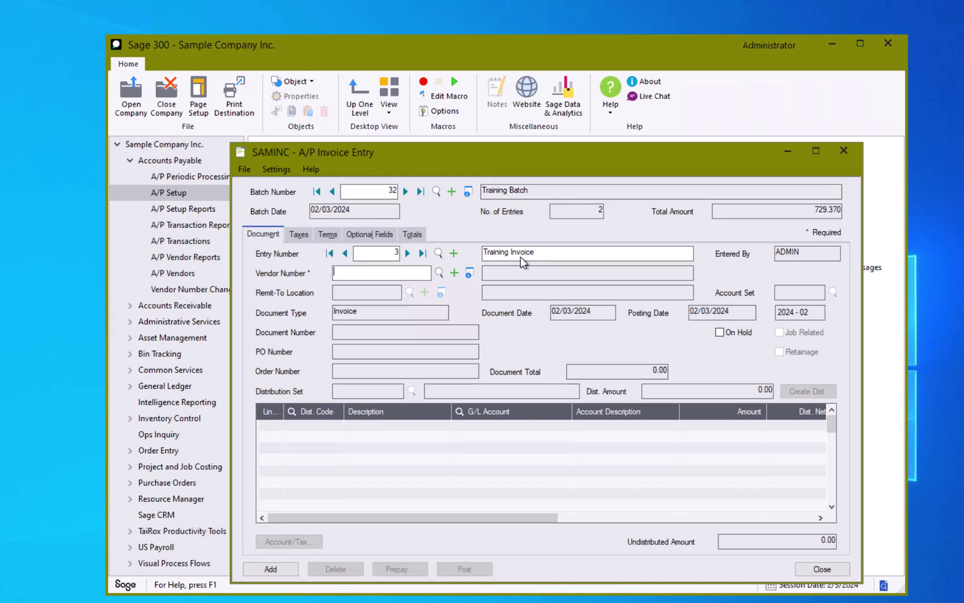
{"action": "type", "text": "2300"}
{"action": "key", "text": "shift+Home"}
{"action": "key", "text": "Tab"}
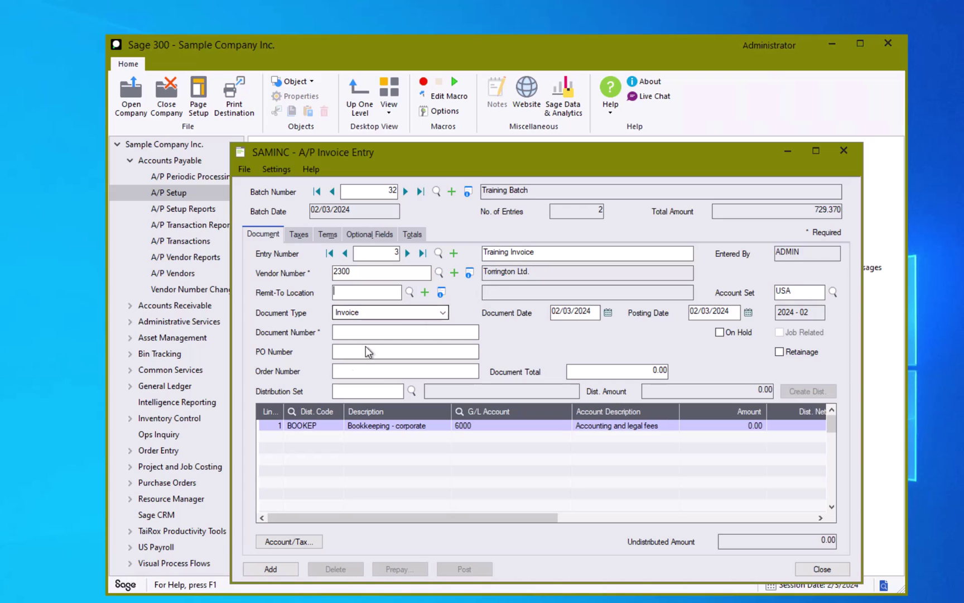
- Use distribution set BOOK with a 500 total to create 250, 100 and 150 lines
{"action": "left_click", "coordinate": [410, 391]}
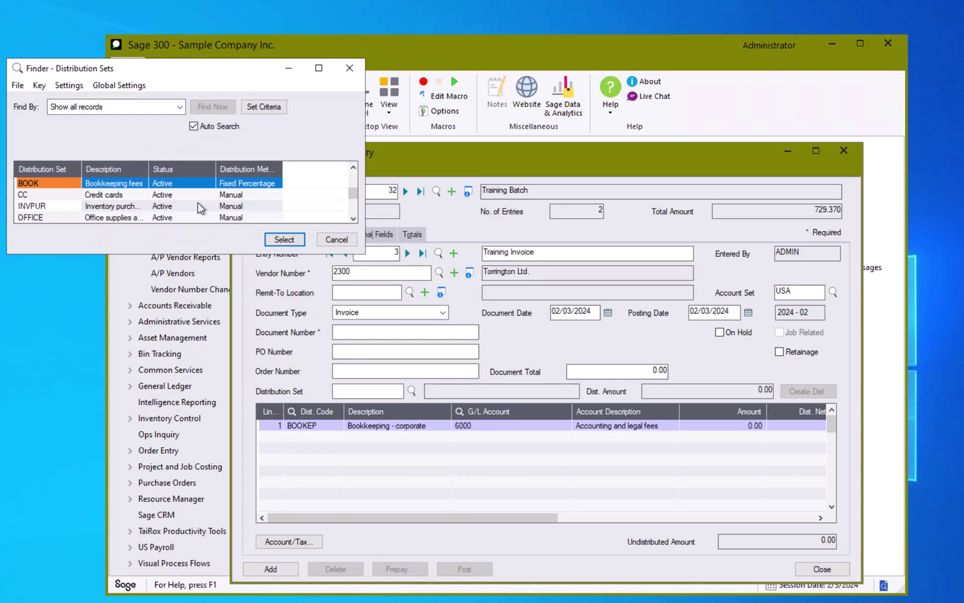
{"action": "left_click", "coordinate": [284, 238]}
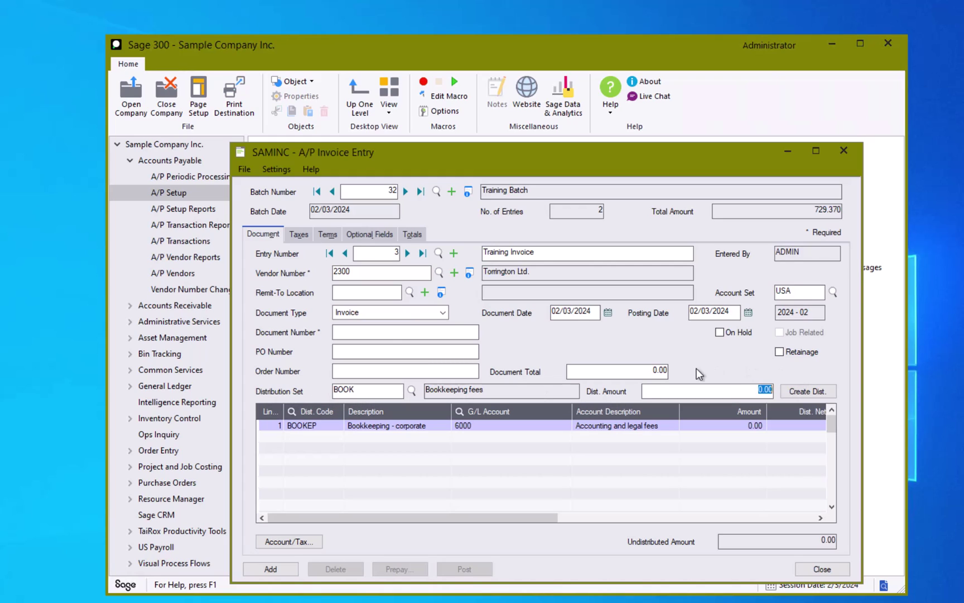
{"action": "left_click", "coordinate": [643, 369]}
{"action": "type", "text": "500"}
{"action": "key", "text": "Tab"}
{"action": "left_click", "coordinate": [726, 395]}
{"action": "type", "text": "500"}
{"action": "left_click", "coordinate": [823, 393]}
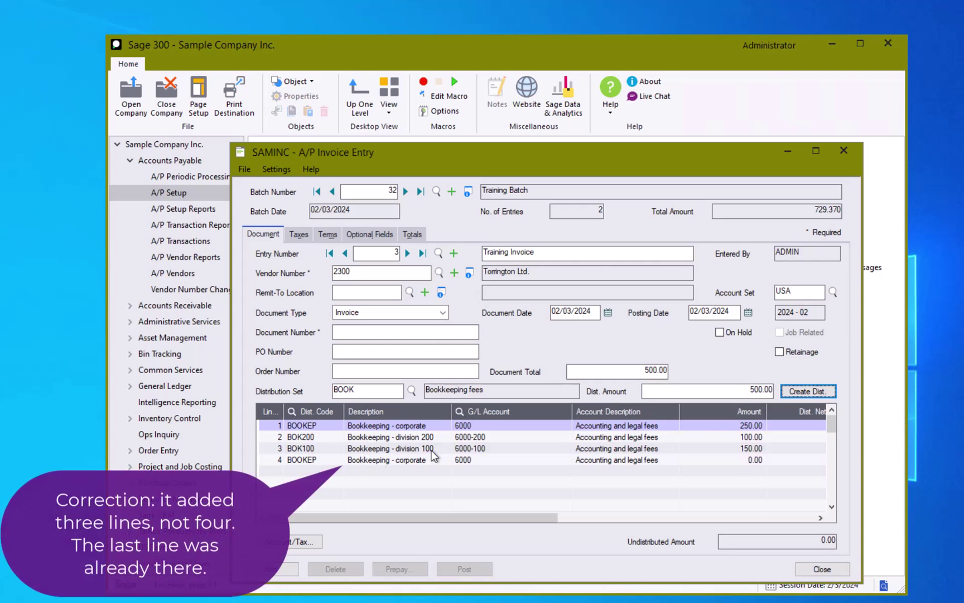
{"action": "left_click", "coordinate": [708, 463]}
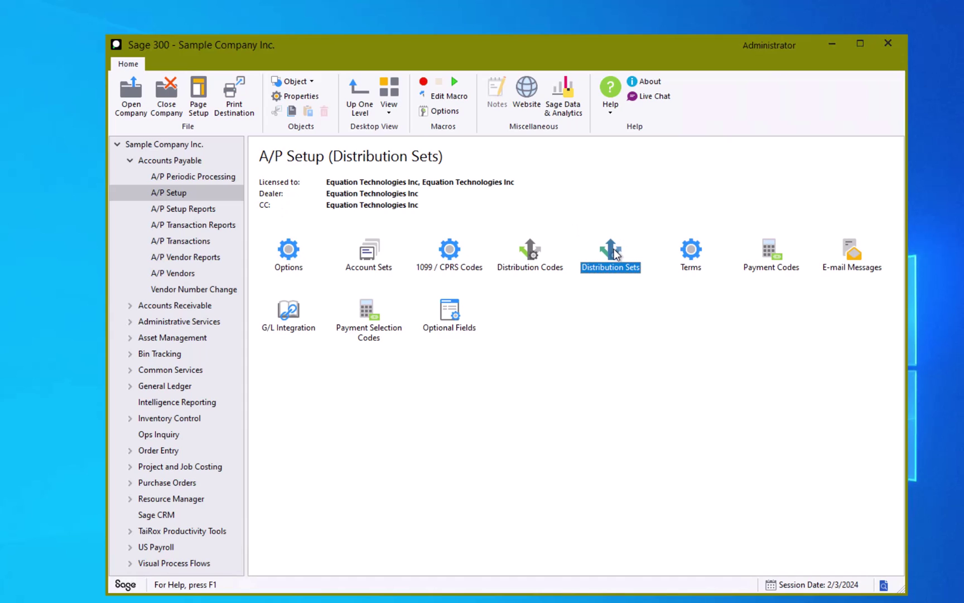
{"action": "left_click", "coordinate": [579, 338]}
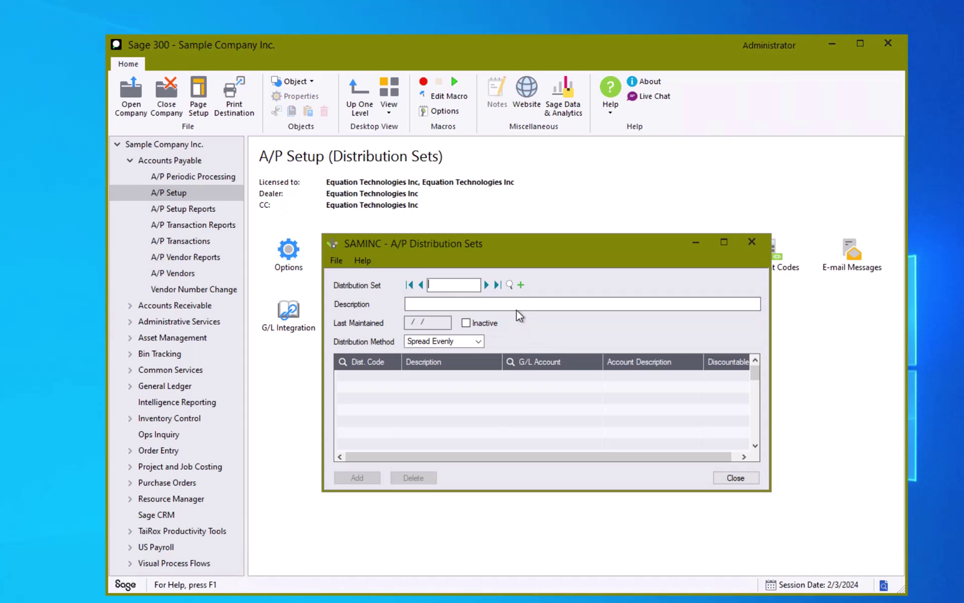
{"action": "left_click", "coordinate": [510, 285]}
{"action": "double_click", "coordinate": [114, 184]}
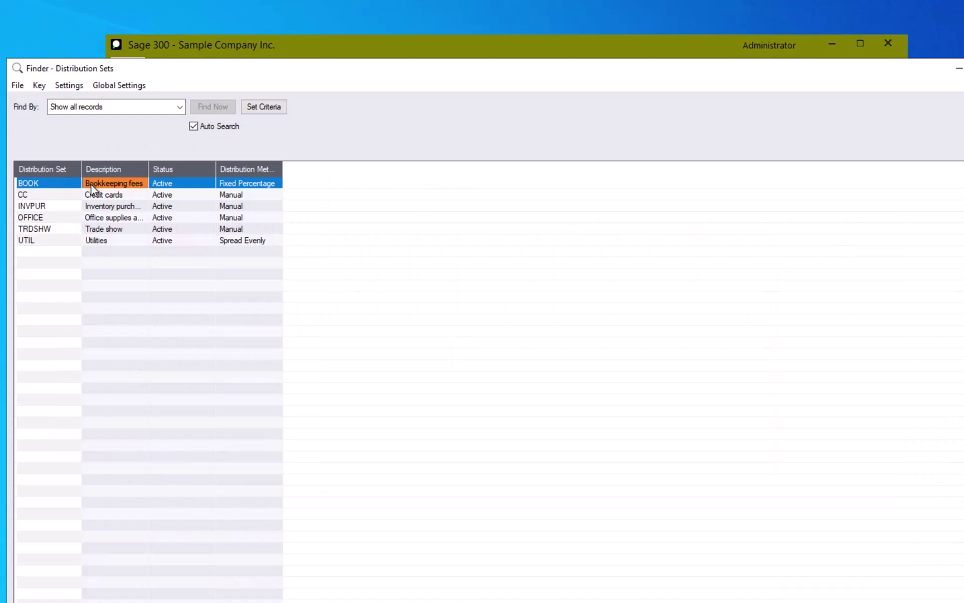
{"action": "left_click_drag", "start_coordinate": [579, 454], "coordinate": [701, 445]}
{"action": "left_click", "coordinate": [724, 377]}
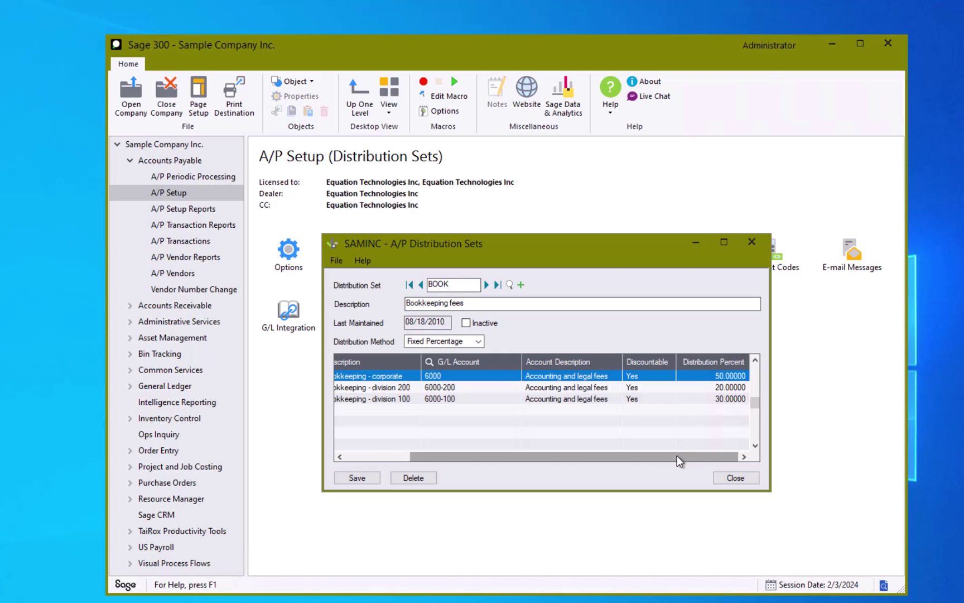
{"action": "left_click_drag", "start_coordinate": [678, 454], "coordinate": [539, 459]}
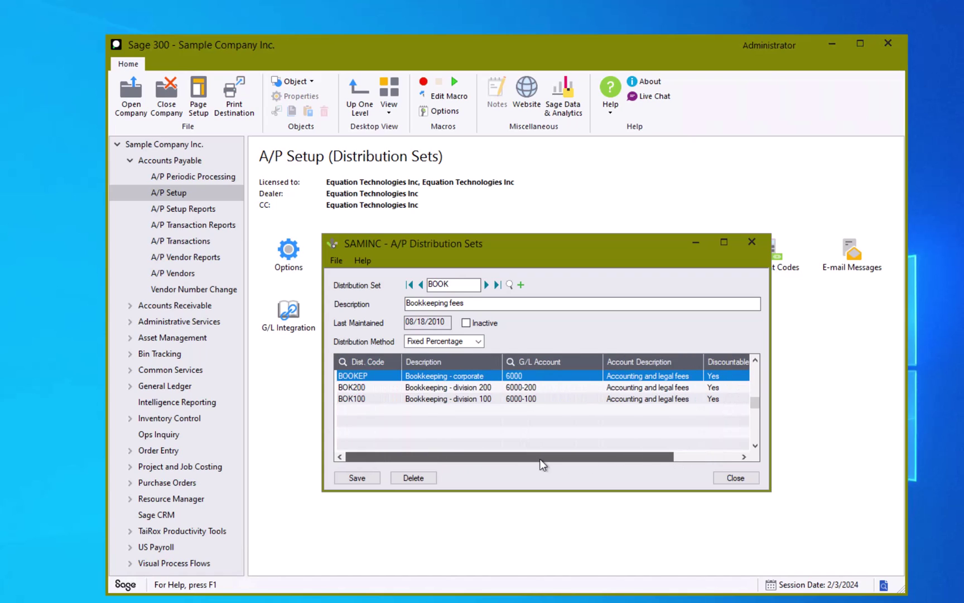
{"action": "left_click", "coordinate": [750, 480]}
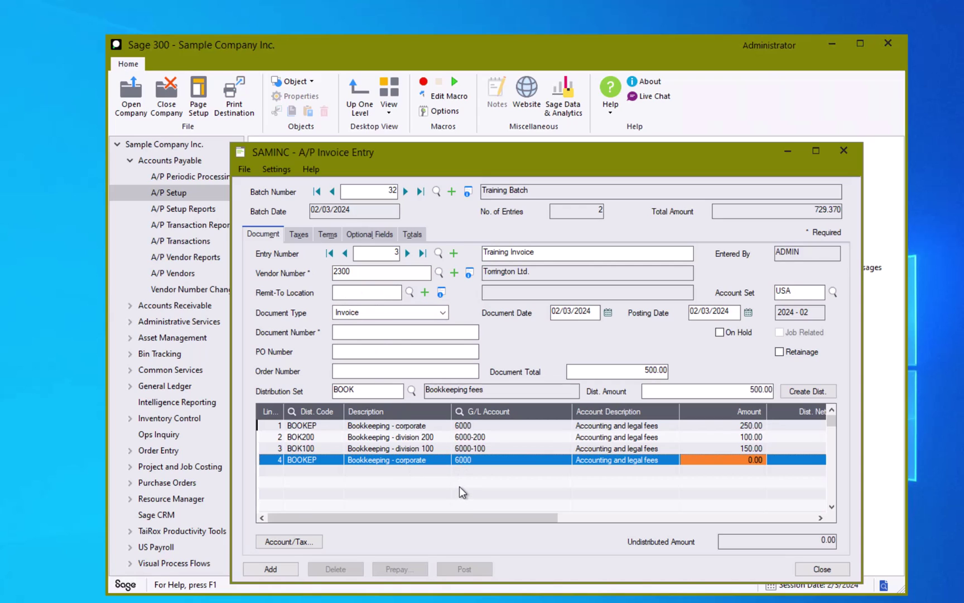
- Delete zero-amount line 4, enter document number 9028345, save entry 3, and review it
{"action": "key", "text": "Delete"}
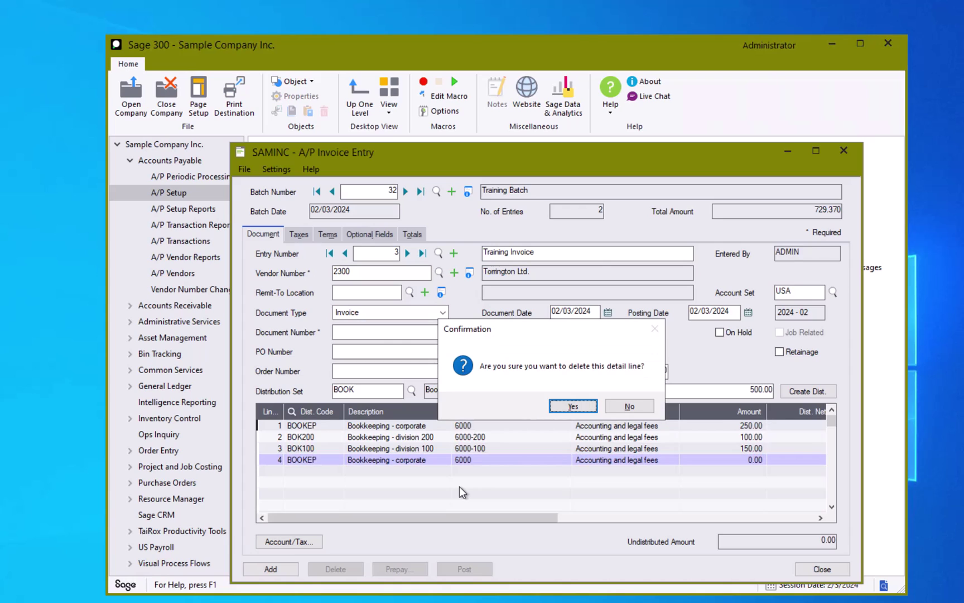
{"action": "key", "text": "Return"}
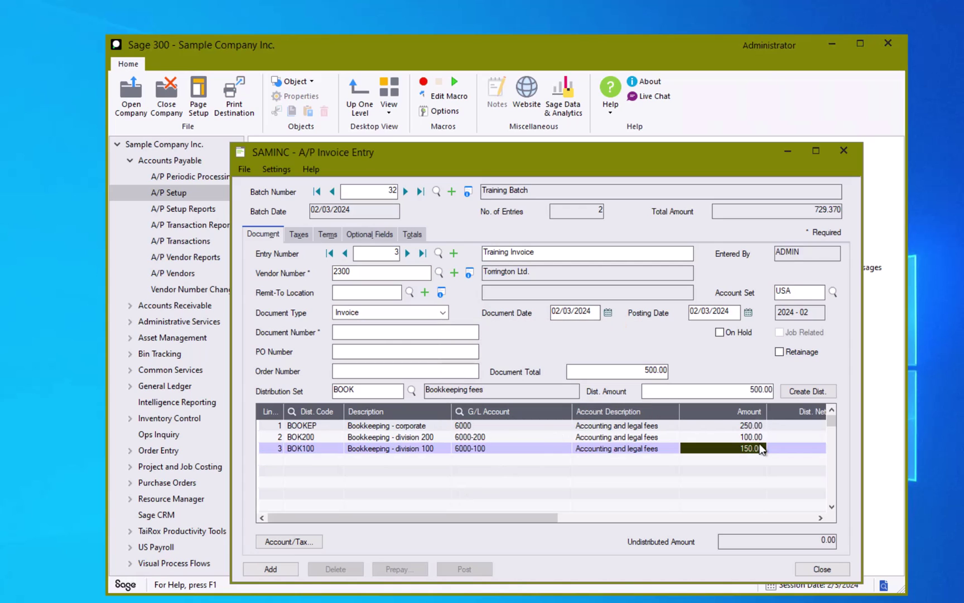
{"action": "left_click", "coordinate": [393, 327]}
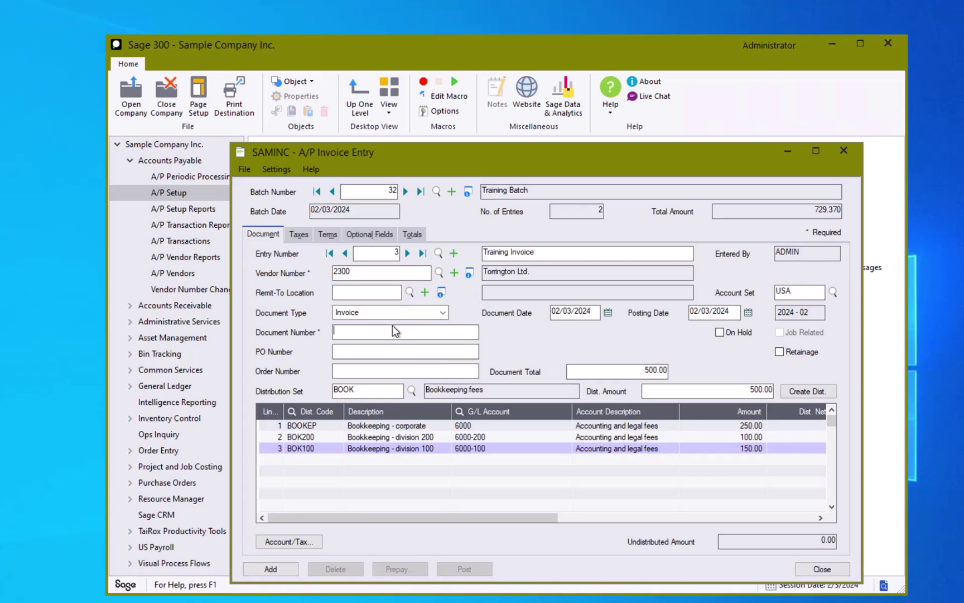
{"action": "type", "text": "9028345"}
{"action": "left_click", "coordinate": [283, 569]}
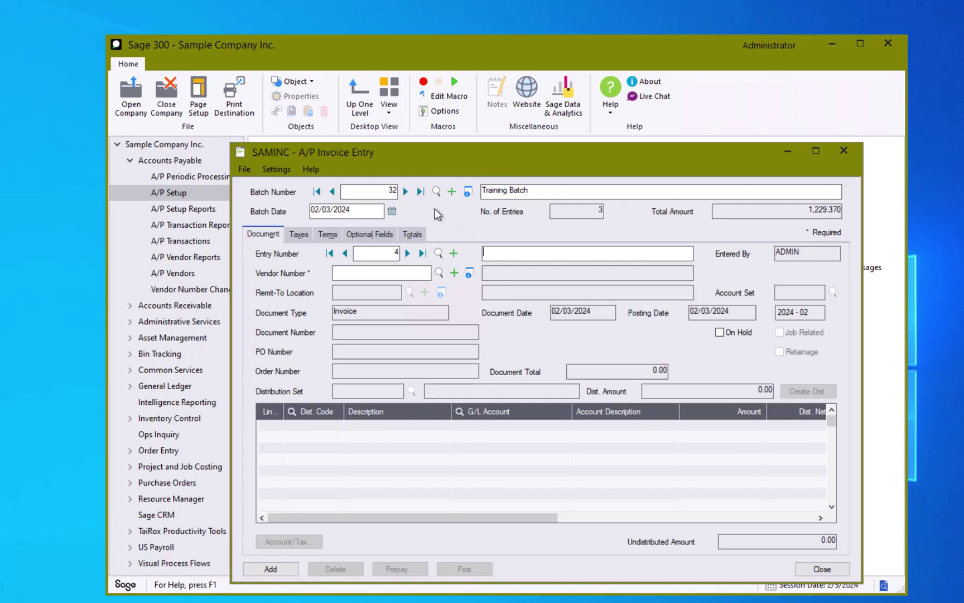
{"action": "left_click", "coordinate": [346, 253]}
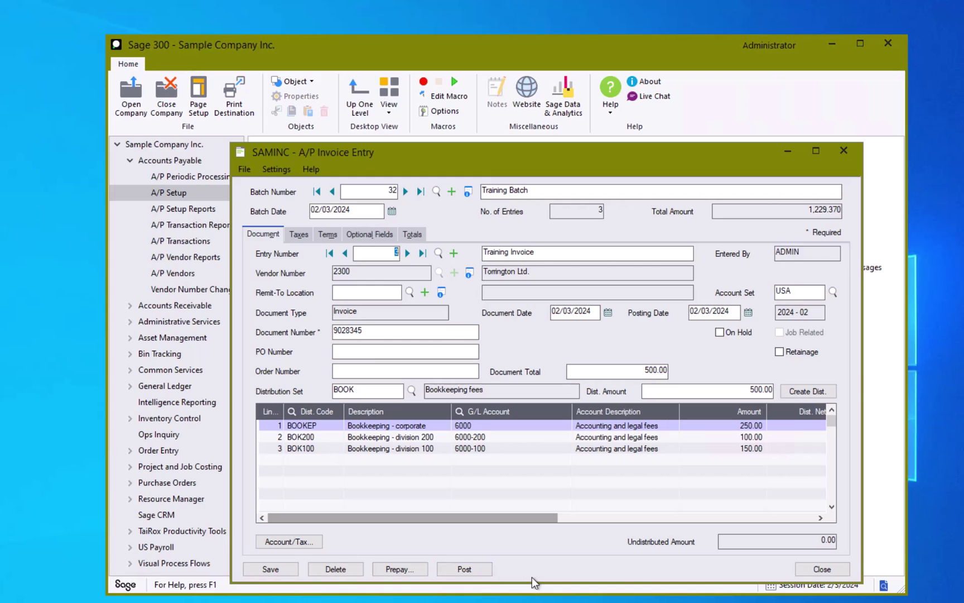
- Close invoice entry and mark batch 32 Ready To Post in the Invoice Batch List
{"action": "left_click", "coordinate": [822, 569]}
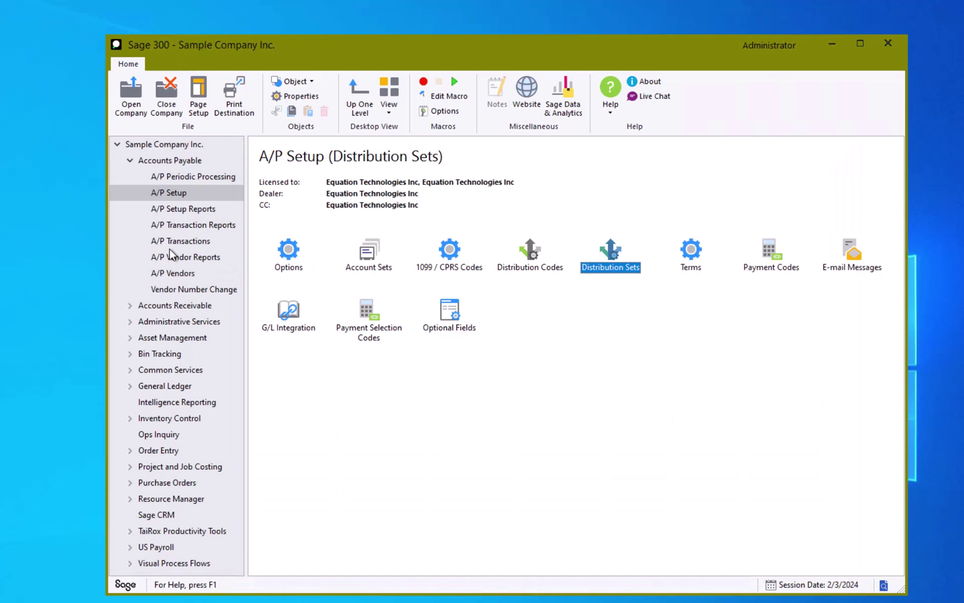
{"action": "left_click", "coordinate": [189, 241]}
{"action": "left_click", "coordinate": [290, 250]}
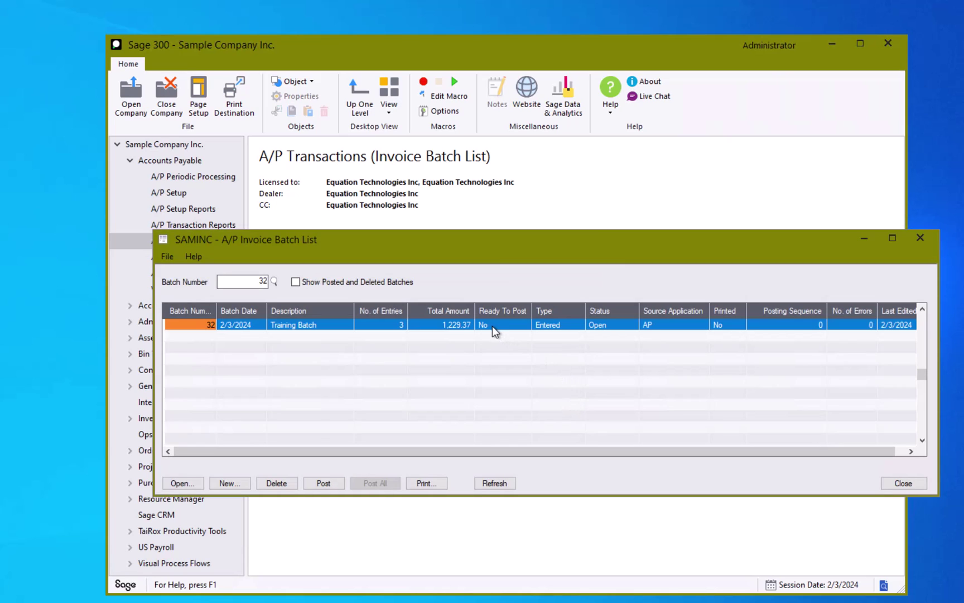
{"action": "double_click", "coordinate": [492, 324]}
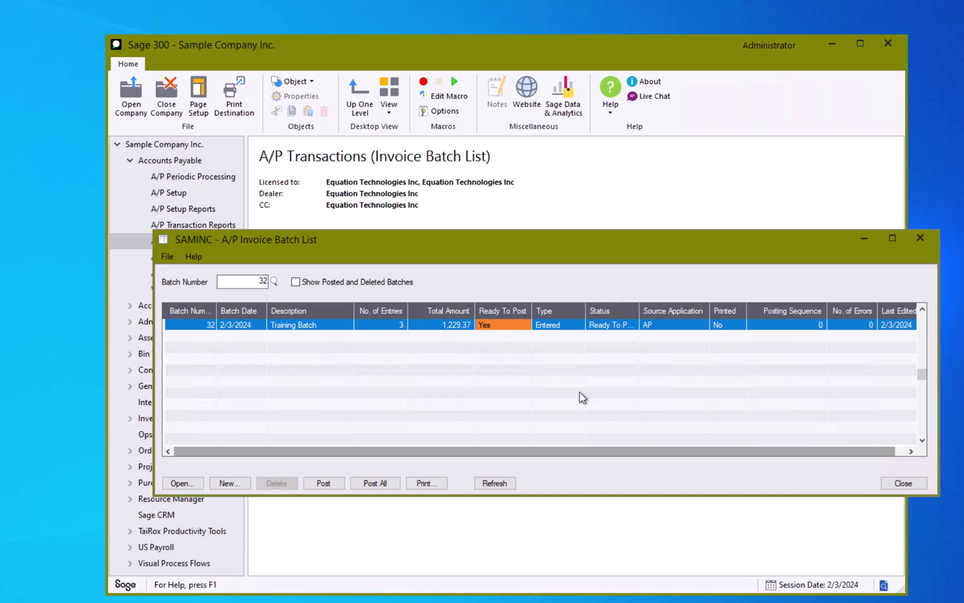
{"action": "left_click", "coordinate": [737, 529]}
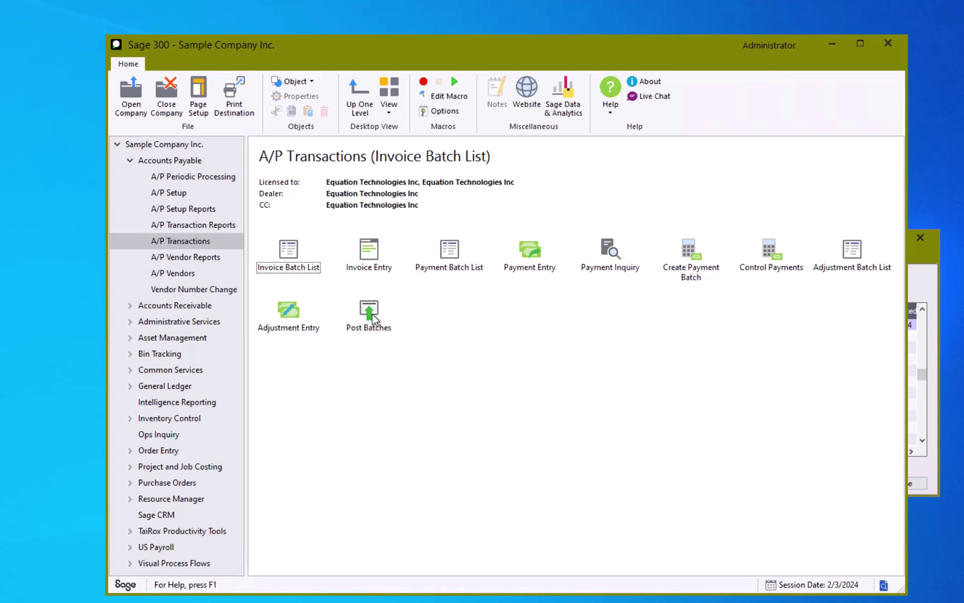
- Post batch 32 with Post All from the Invoice Batch List, creating posting sequence 28
{"action": "double_click", "coordinate": [373, 320]}
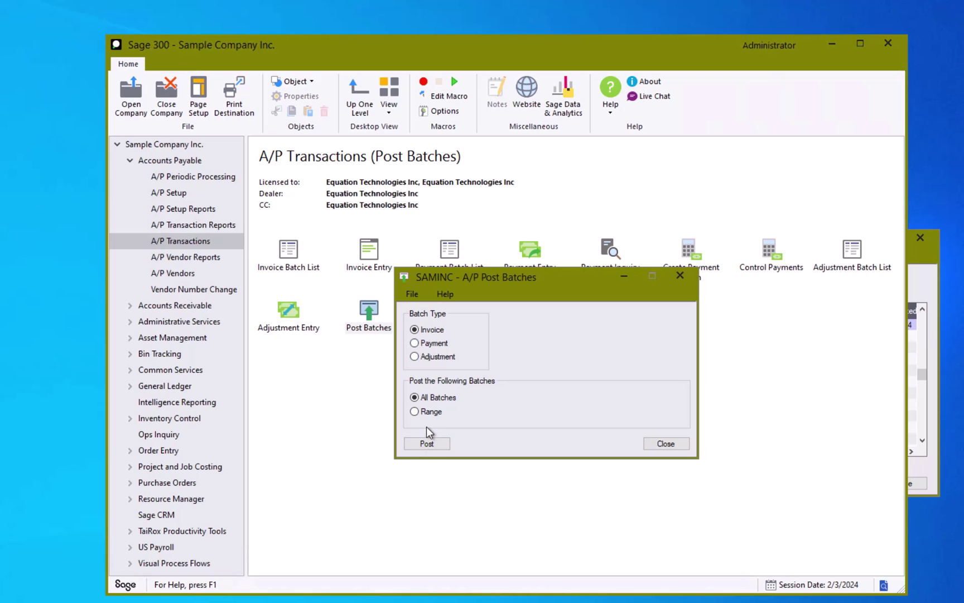
{"action": "left_click", "coordinate": [666, 443]}
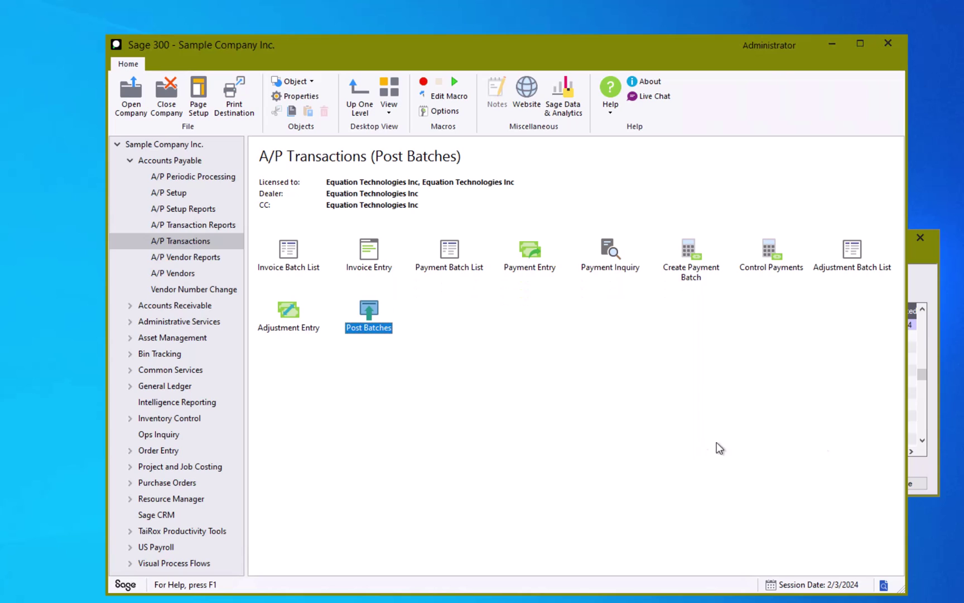
{"action": "left_click", "coordinate": [931, 457]}
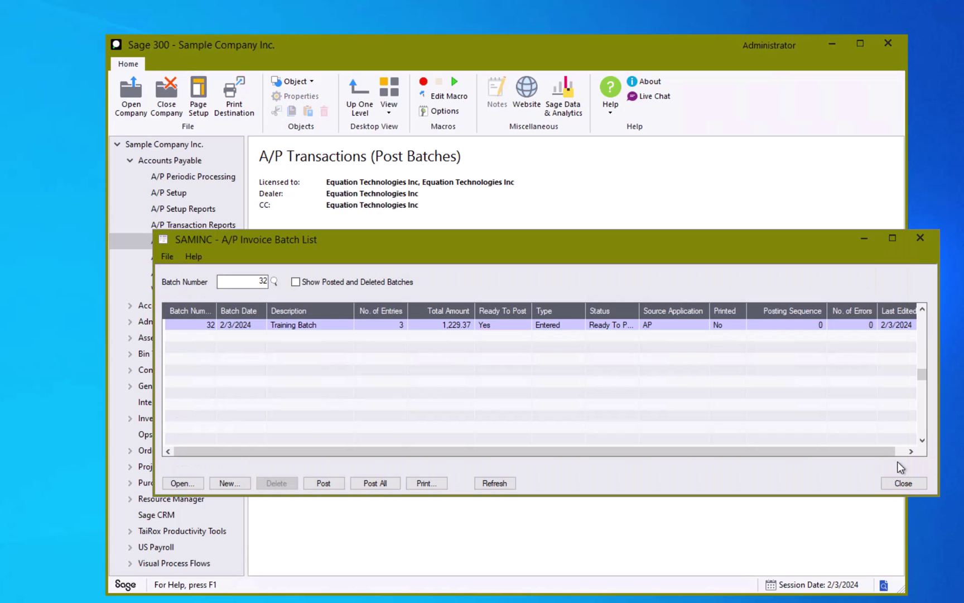
{"action": "left_click", "coordinate": [387, 483]}
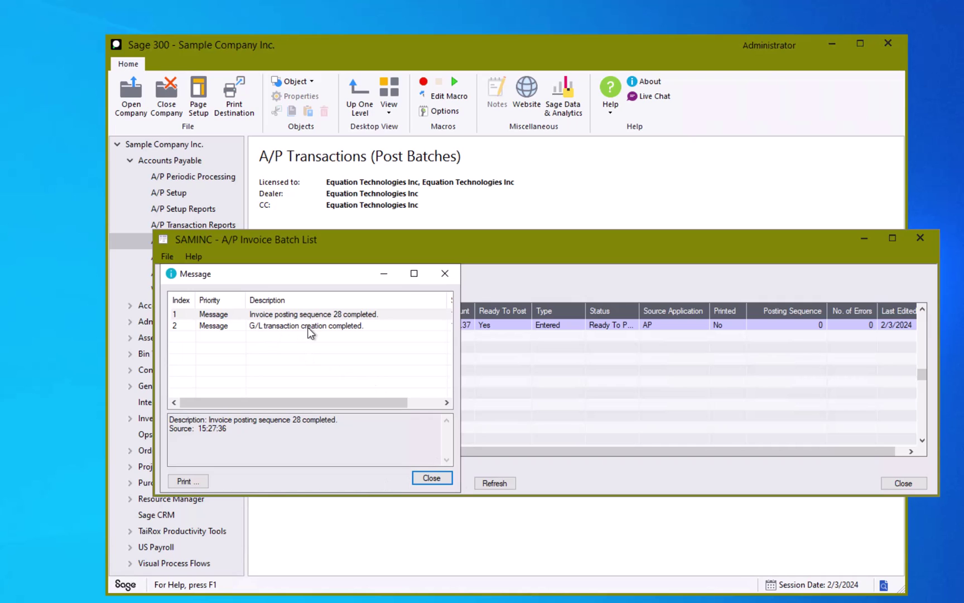
{"action": "left_click", "coordinate": [430, 478]}
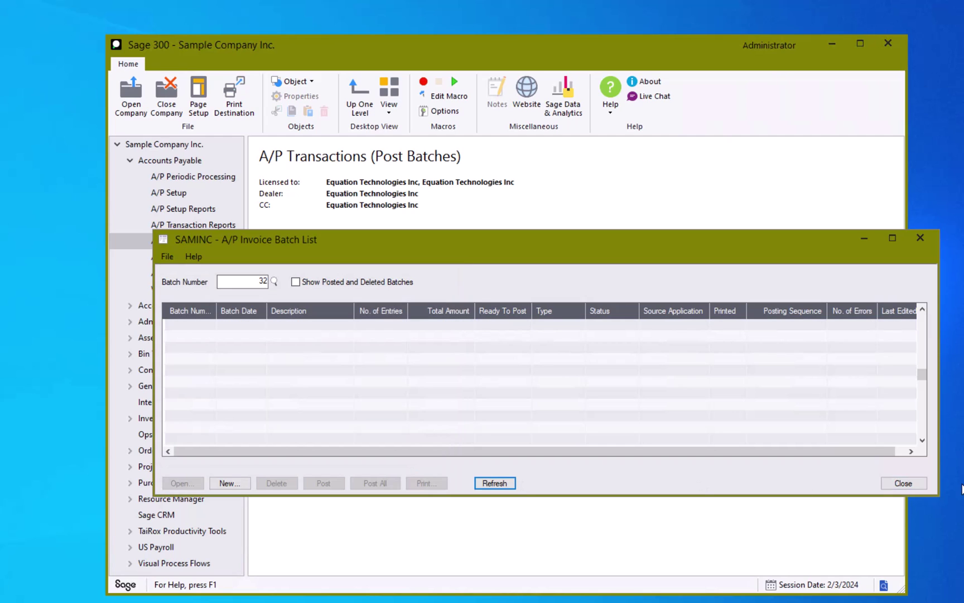
{"action": "left_click", "coordinate": [909, 483]}
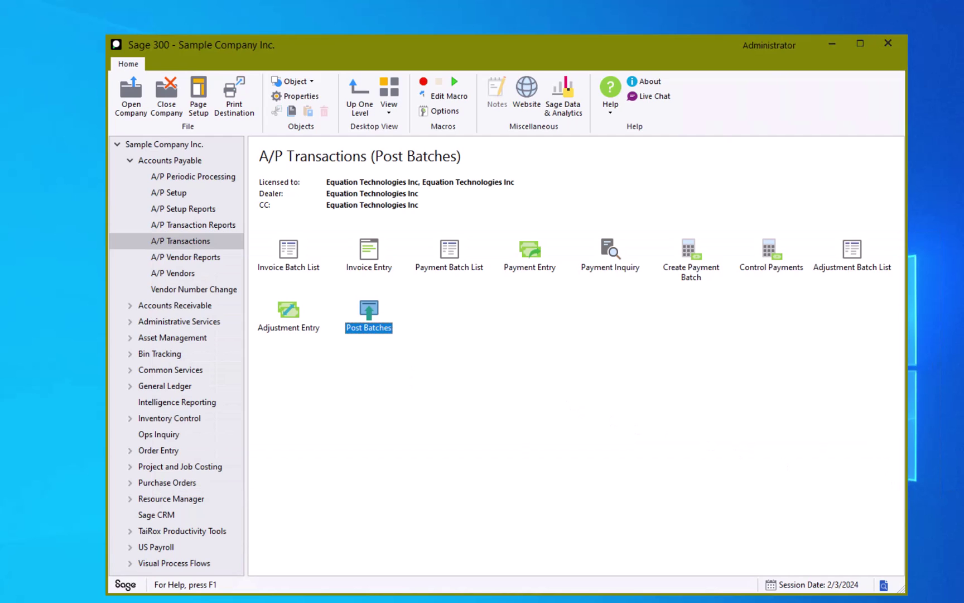